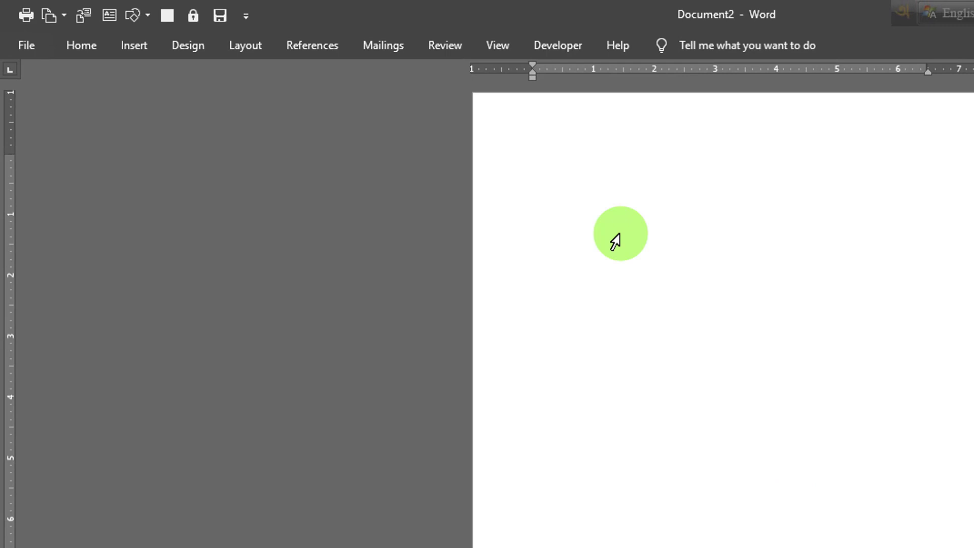
Step: Set the top, bottom, left and right page margins of the whole document to 0
{"action": "left_click", "coordinate": [246, 48]}
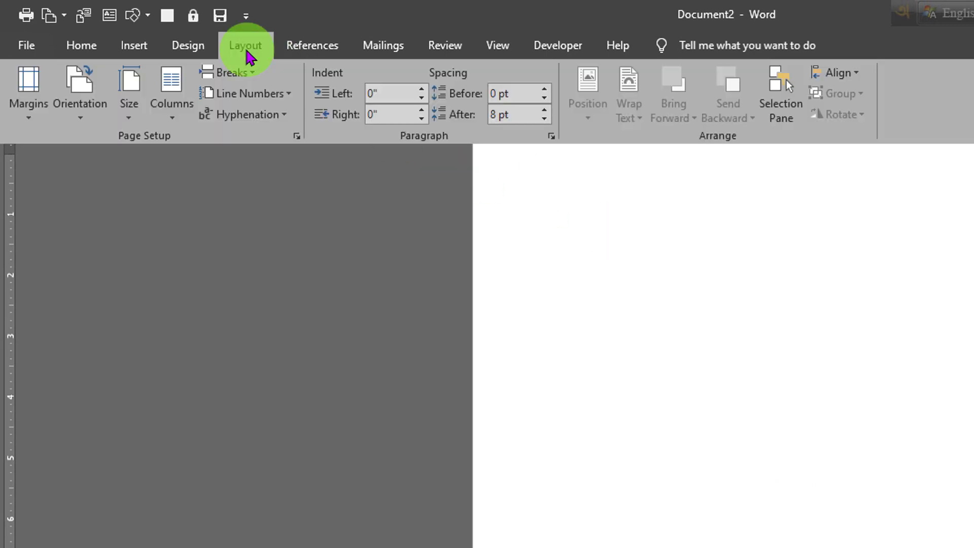
{"action": "left_click", "coordinate": [29, 124]}
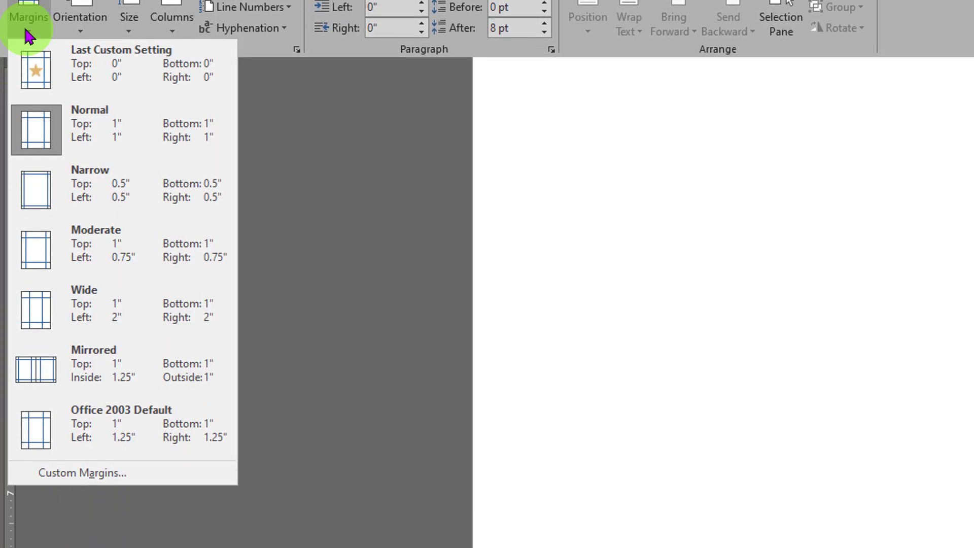
{"action": "left_click", "coordinate": [108, 474]}
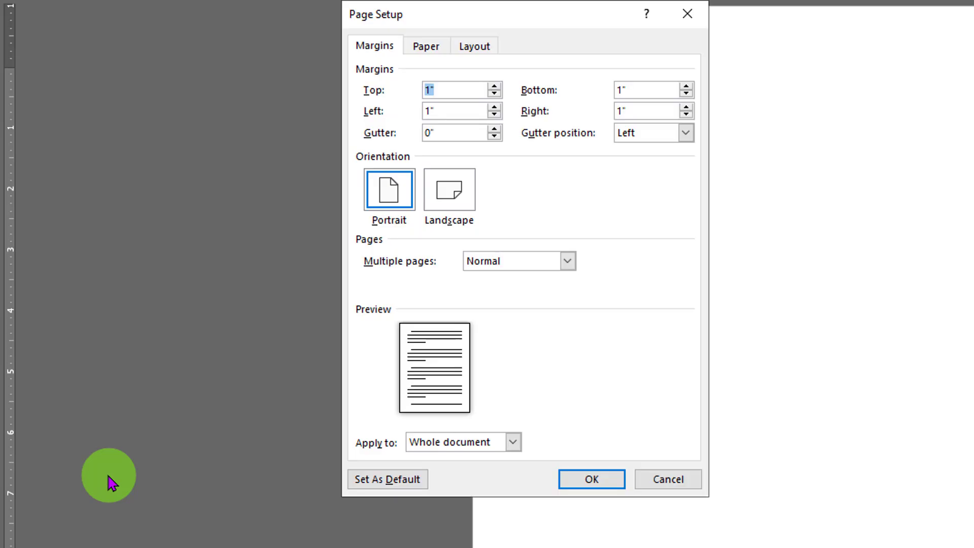
{"action": "left_click_drag", "start_coordinate": [430, 17], "coordinate": [417, 8]}
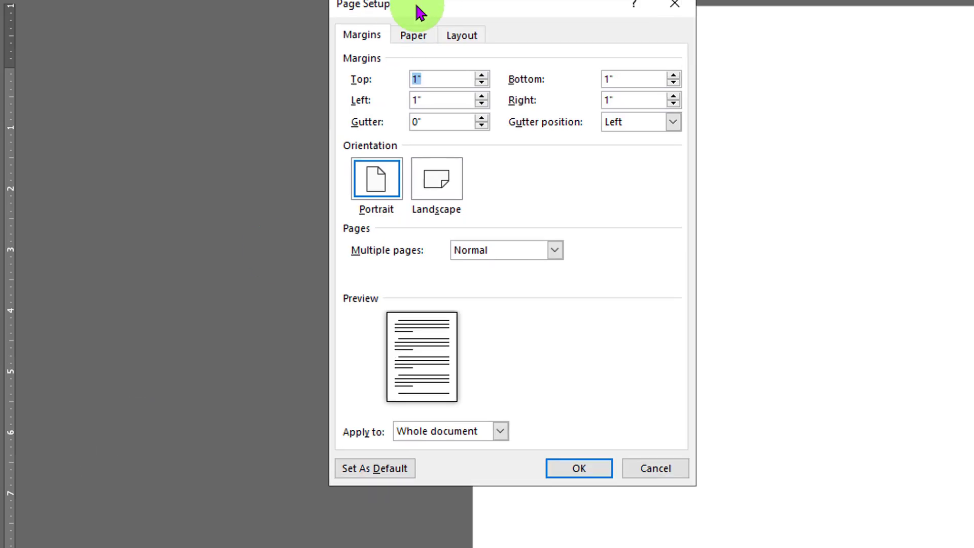
{"action": "left_click", "coordinate": [362, 35]}
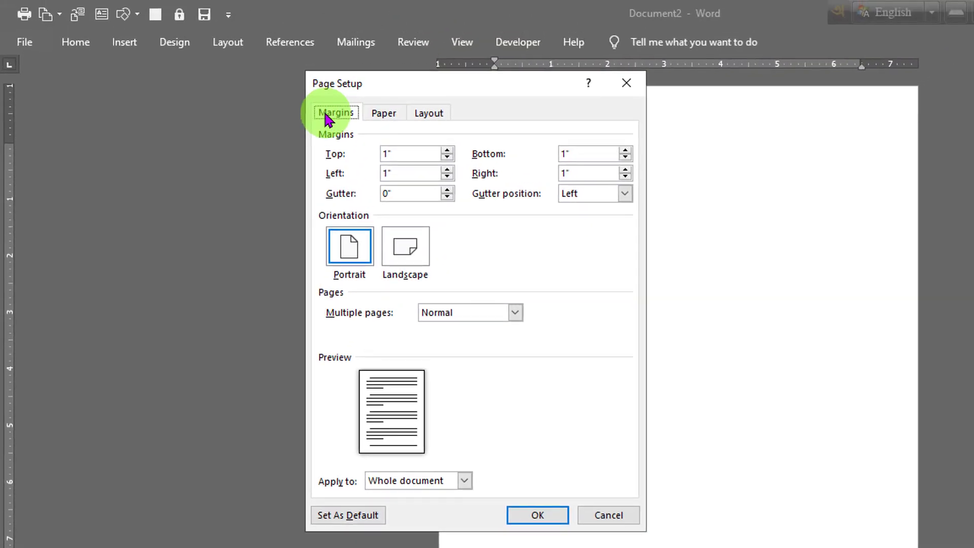
{"action": "left_click_drag", "start_coordinate": [406, 149], "coordinate": [347, 154]}
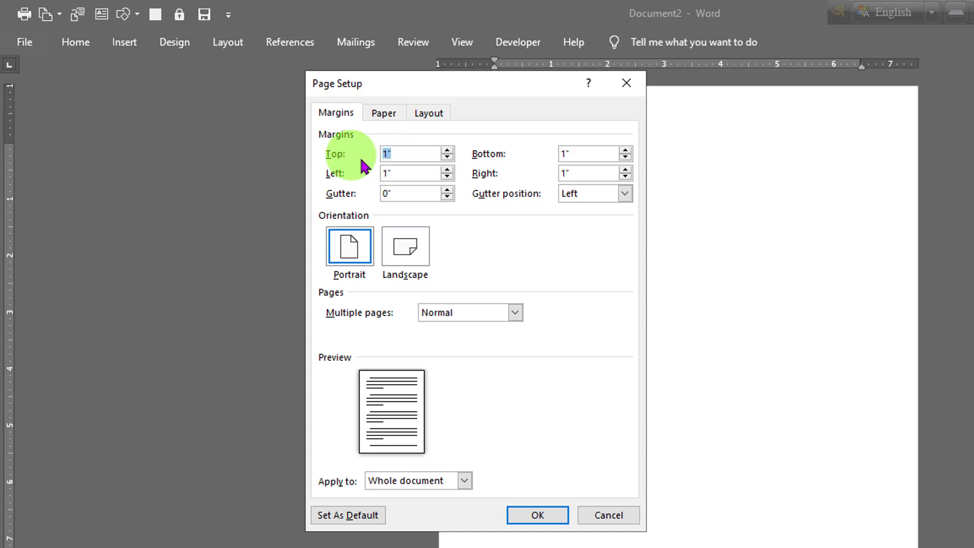
{"action": "type", "text": "0"}
{"action": "left_click_drag", "start_coordinate": [587, 156], "coordinate": [528, 152]}
{"action": "type", "text": "0"}
{"action": "left_click_drag", "start_coordinate": [587, 171], "coordinate": [526, 179]}
{"action": "type", "text": "0"}
{"action": "left_click_drag", "start_coordinate": [419, 171], "coordinate": [327, 174]}
{"action": "type", "text": "0"}
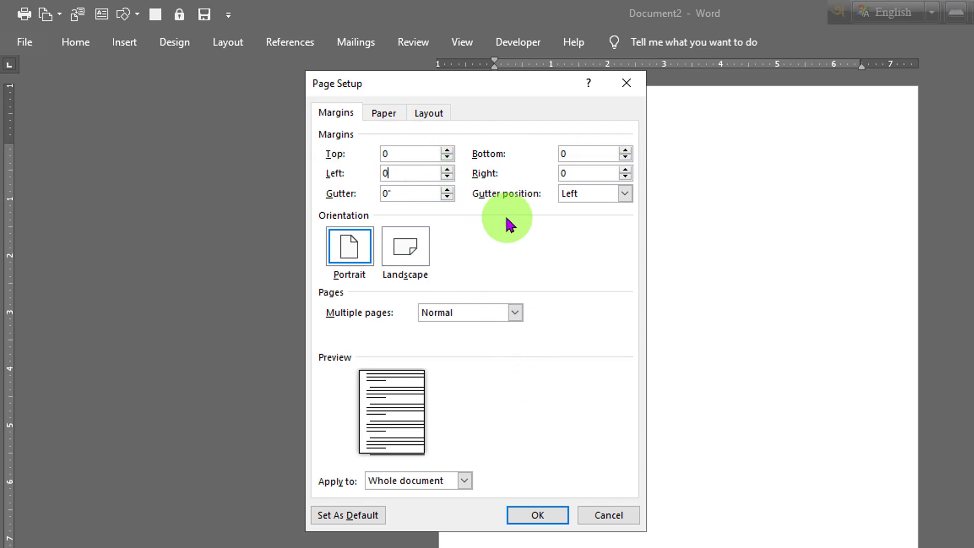
{"action": "left_click", "coordinate": [545, 515]}
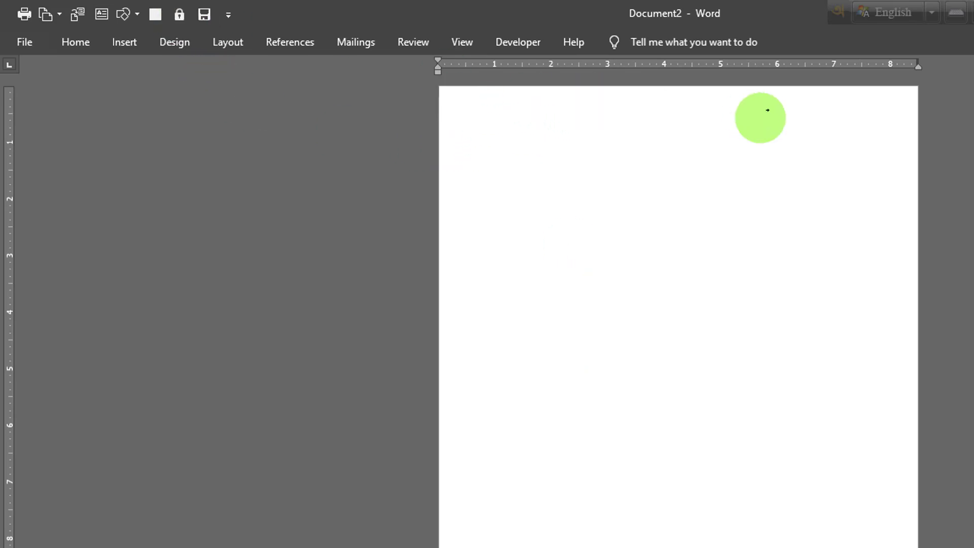
Step: Enter a few sample characters at the start of the page to test the margins, and undo the entry
{"action": "type", "text": "trtrtbng"}
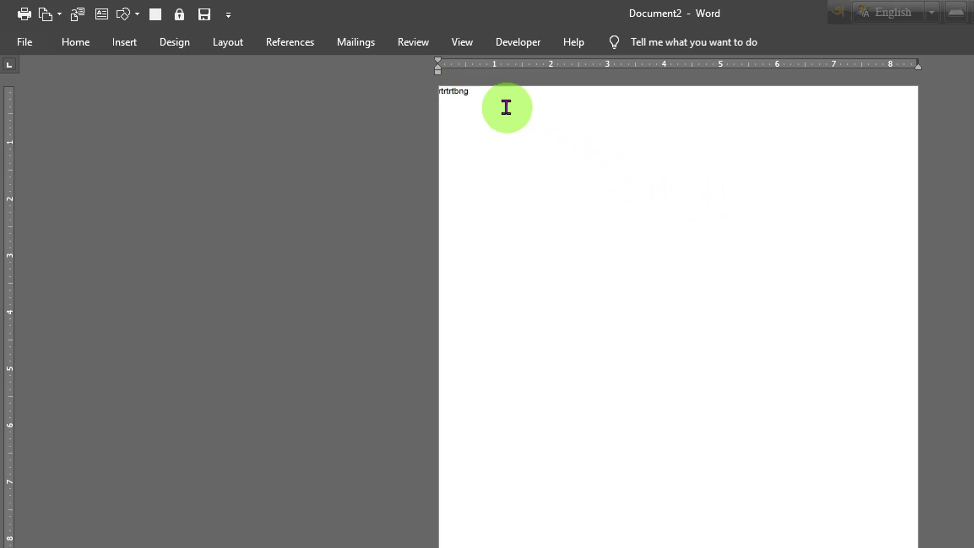
{"action": "key", "text": "ctrl+z"}
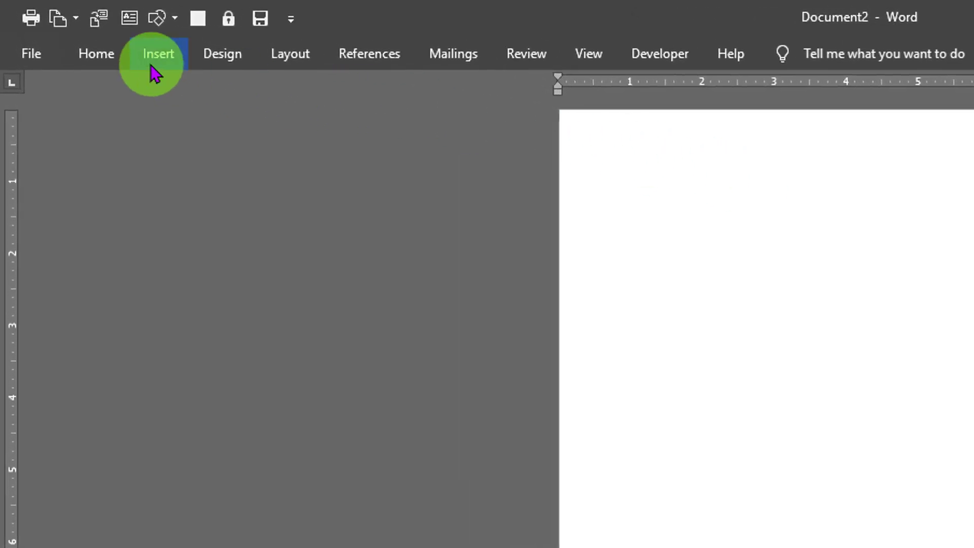
Step: Insert a table with 1 column and 40 rows, keeping the fixed automatic column width
{"action": "left_click", "coordinate": [151, 65]}
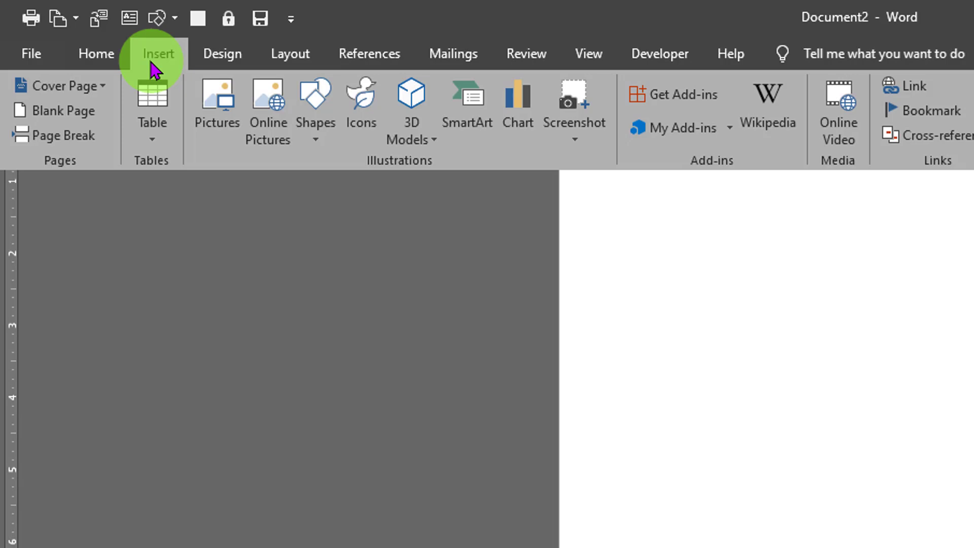
{"action": "left_click", "coordinate": [149, 121]}
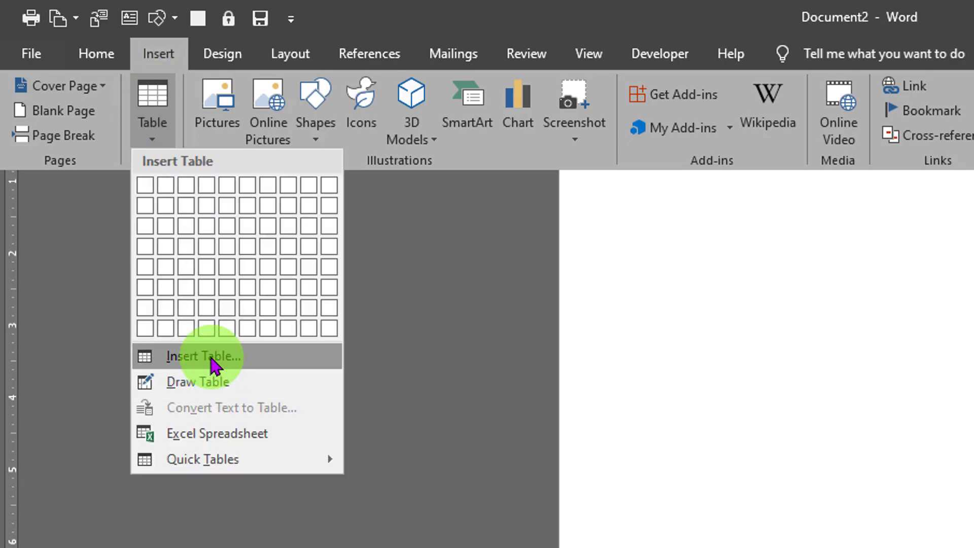
{"action": "left_click", "coordinate": [203, 357]}
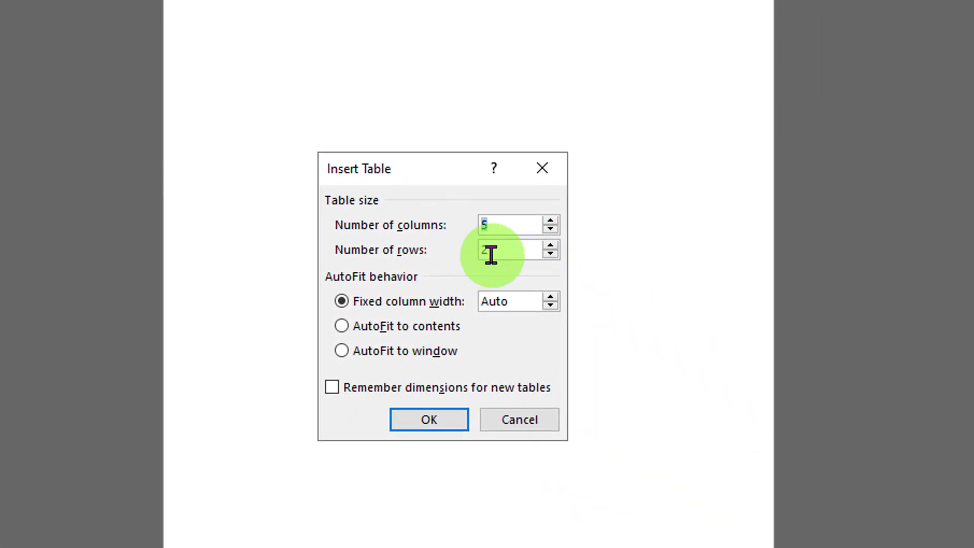
{"action": "type", "text": "1"}
{"action": "key", "text": "Tab"}
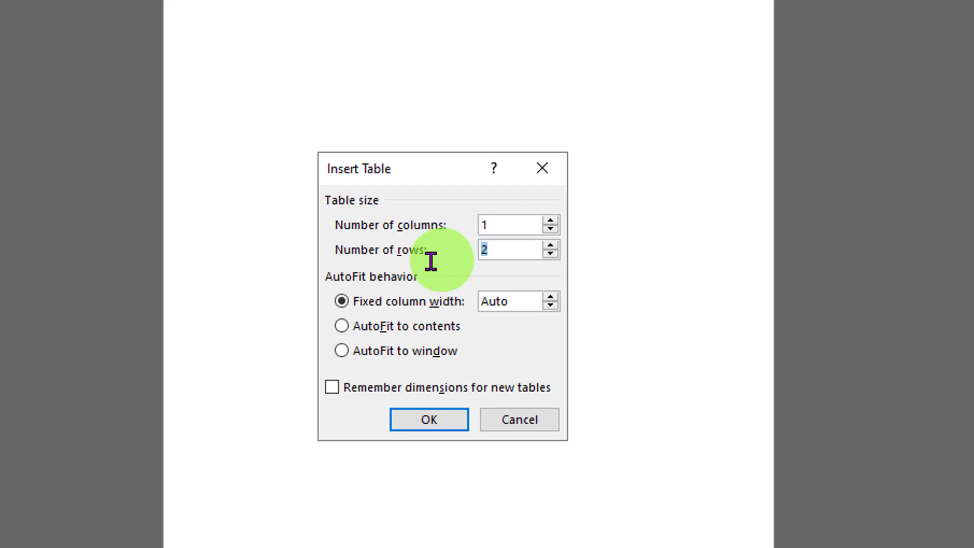
{"action": "type", "text": "40"}
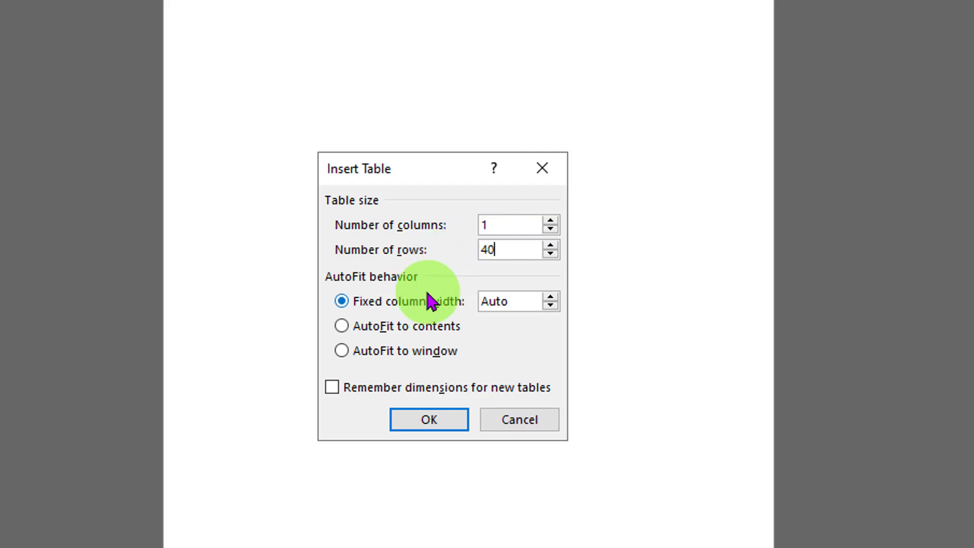
{"action": "left_click", "coordinate": [413, 424]}
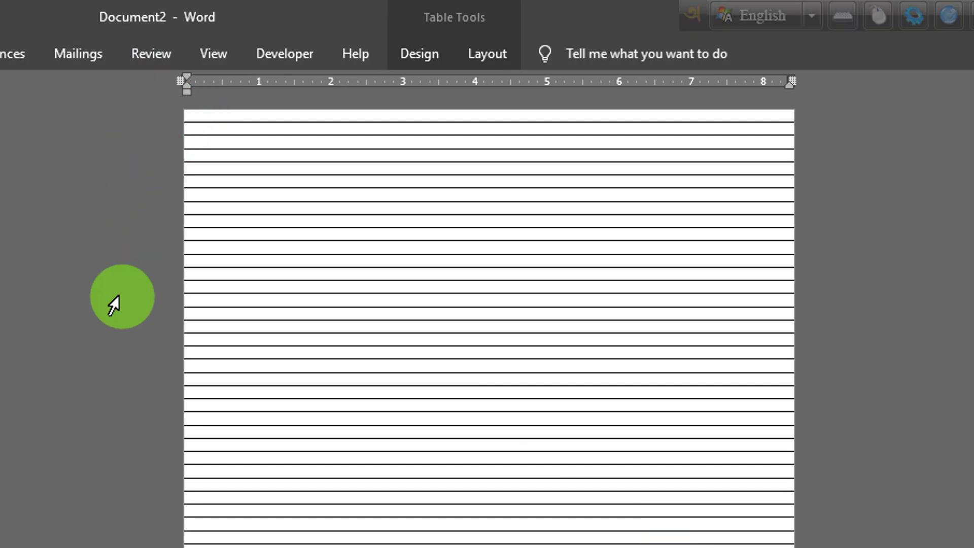
Step: Move the table down to about 1 inch below the page's upper edge and set its fourth row's height to 0.3"
{"action": "left_click_drag", "start_coordinate": [173, 99], "coordinate": [170, 172]}
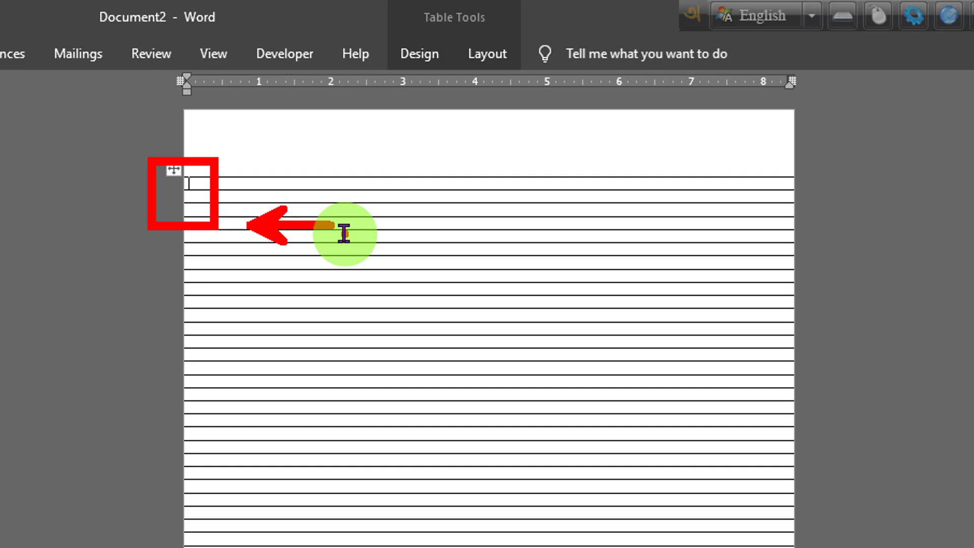
{"action": "left_click", "coordinate": [239, 224]}
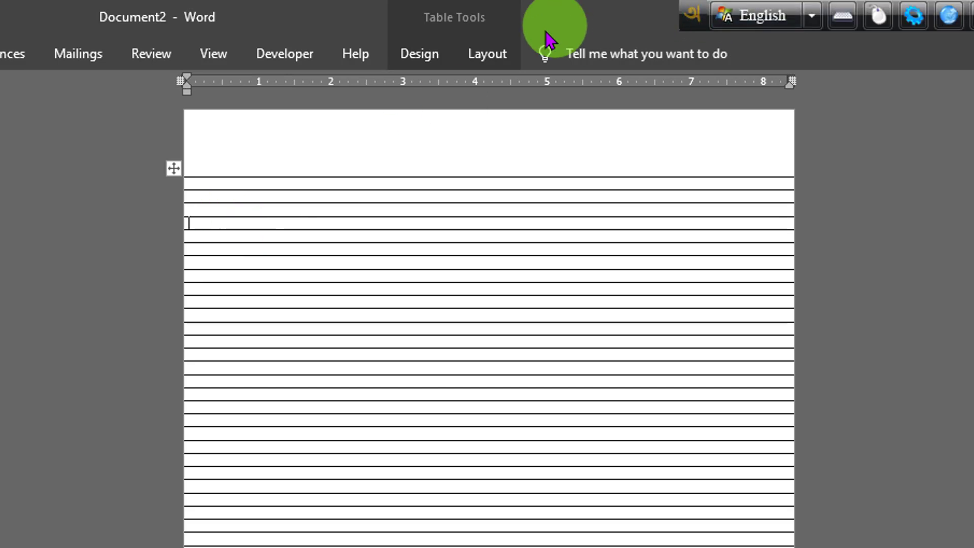
{"action": "left_click", "coordinate": [498, 58]}
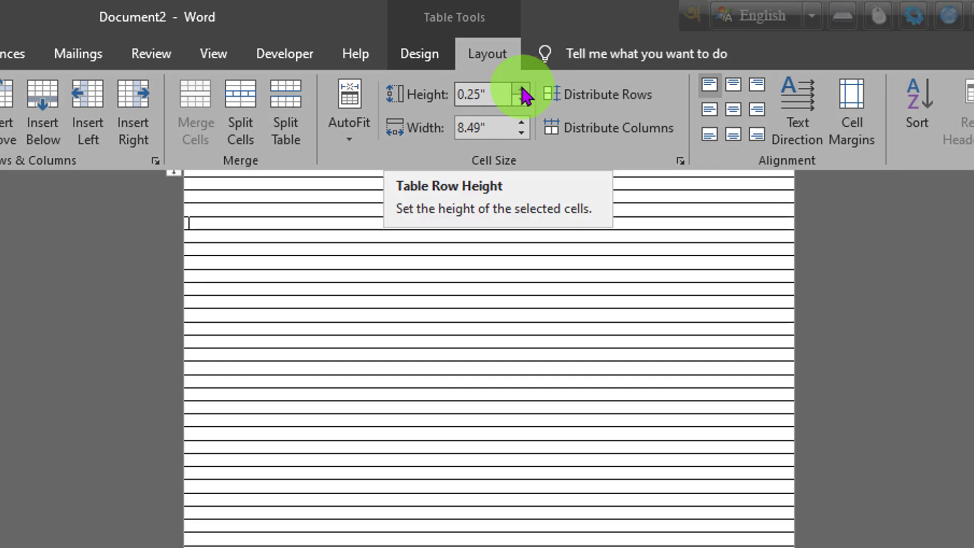
{"action": "left_click", "coordinate": [523, 90]}
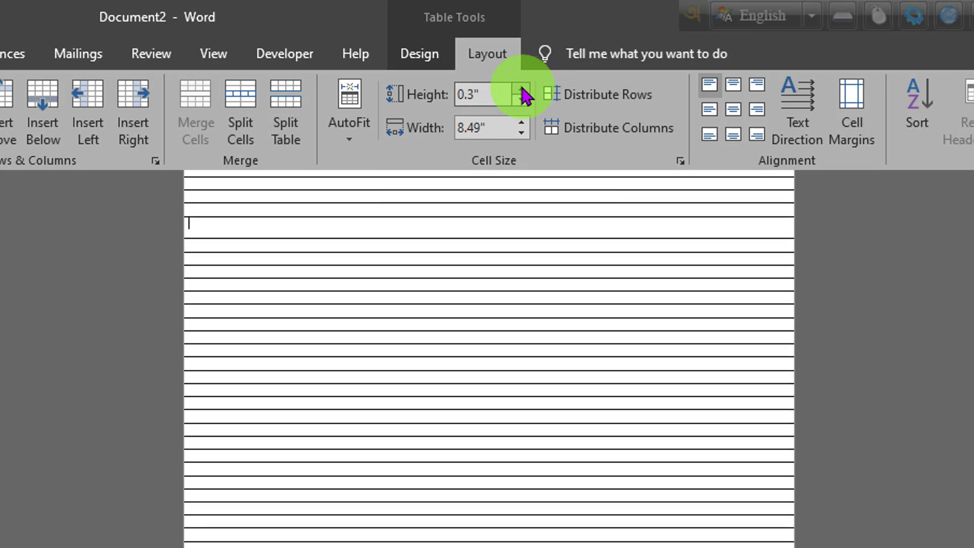
{"action": "left_click", "coordinate": [489, 92]}
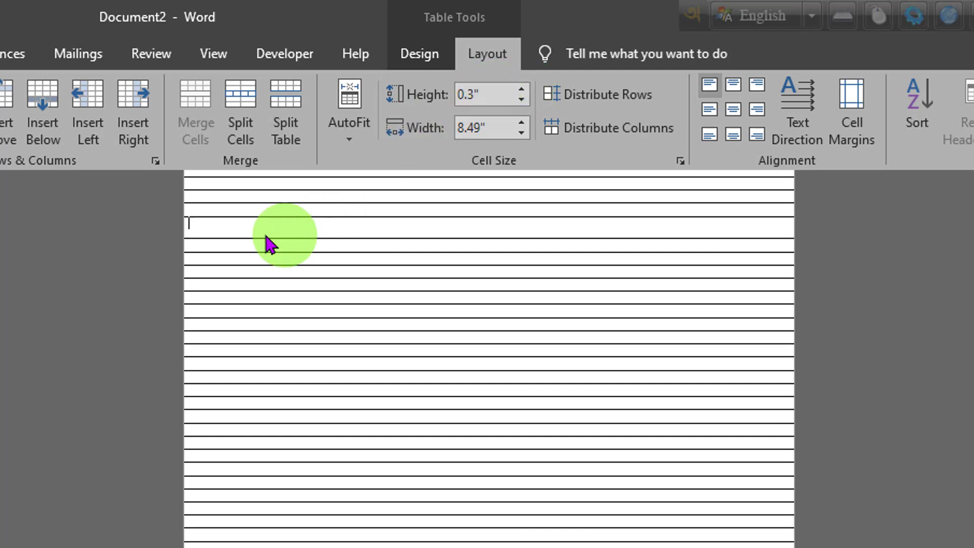
Step: Set the height of the table's eighth and twelfth rows to 0.3"
{"action": "left_click", "coordinate": [208, 283]}
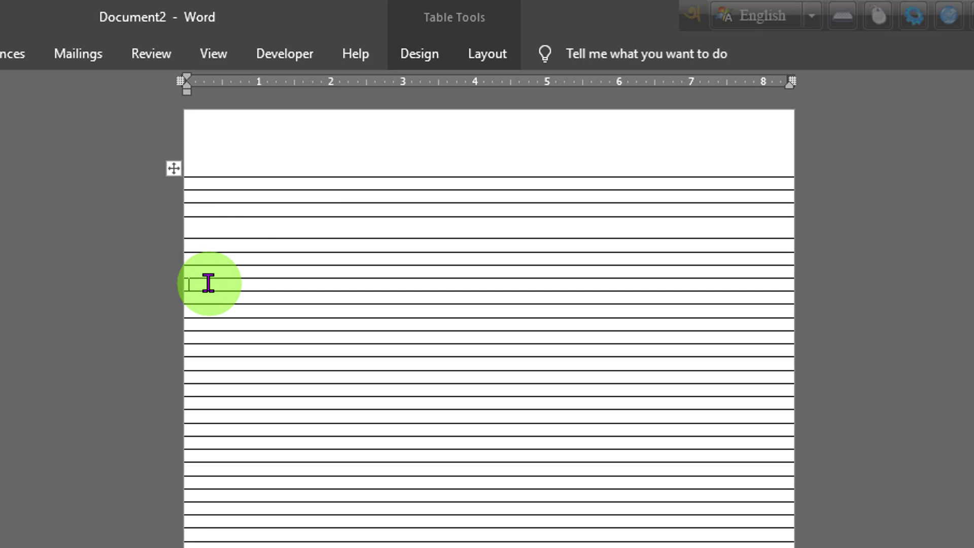
{"action": "left_click", "coordinate": [497, 56]}
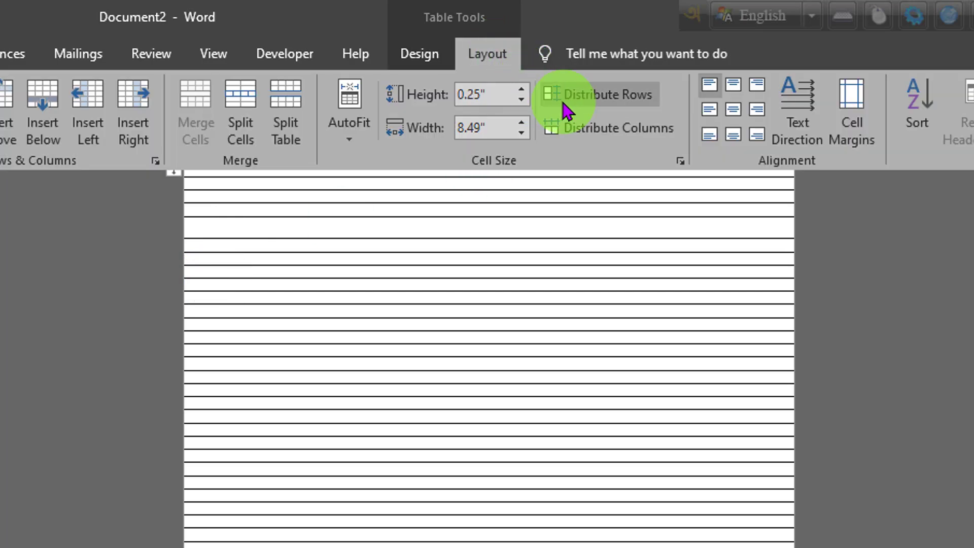
{"action": "left_click", "coordinate": [521, 89]}
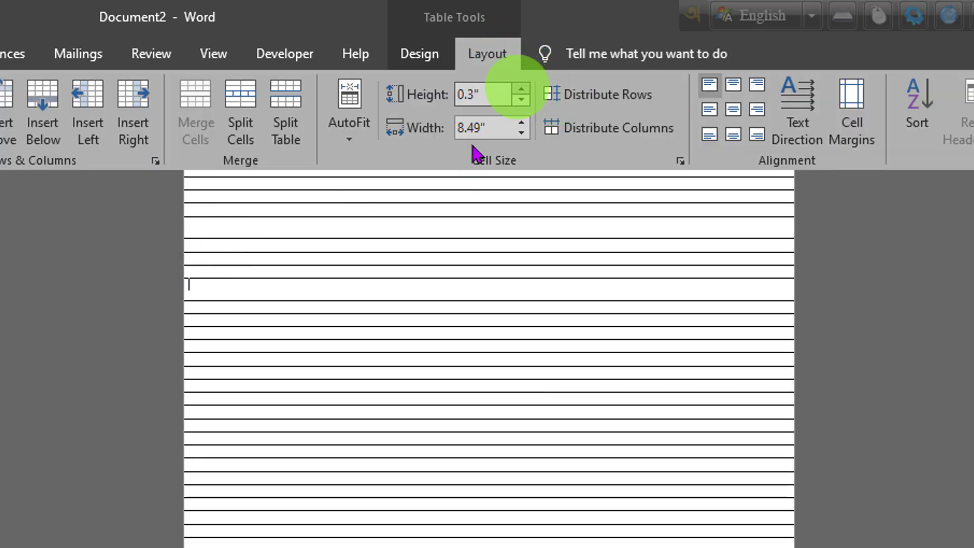
{"action": "left_click", "coordinate": [202, 351]}
{"action": "left_click", "coordinate": [198, 345]}
{"action": "left_click", "coordinate": [510, 58]}
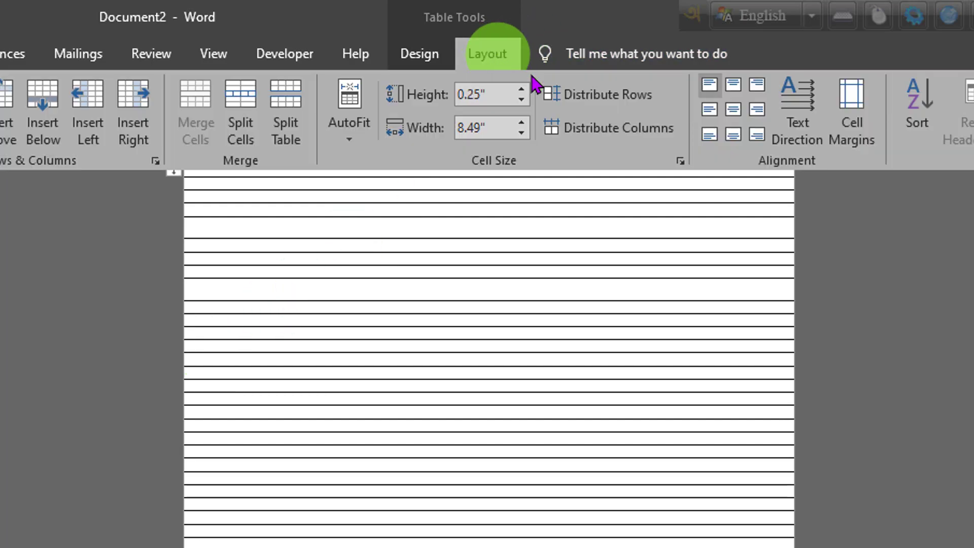
{"action": "left_click", "coordinate": [523, 90]}
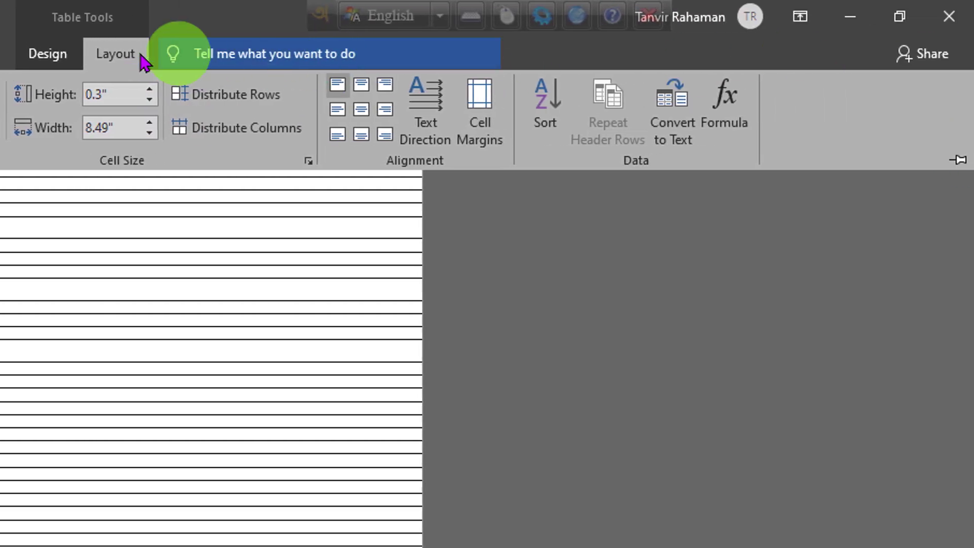
Step: Change the ribbon display option to Show Tabs and Commands so the commands stay visible
{"action": "left_click", "coordinate": [189, 29]}
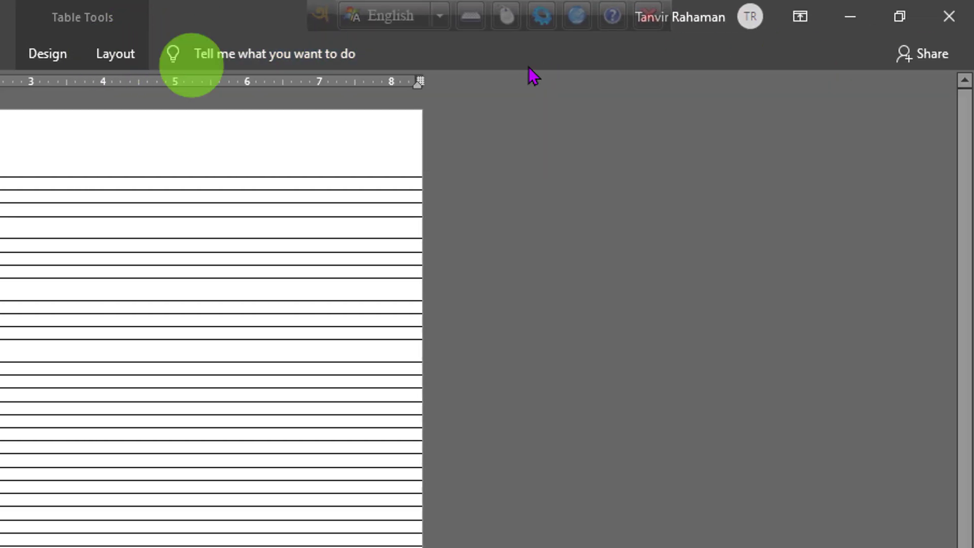
{"action": "left_click", "coordinate": [800, 19]}
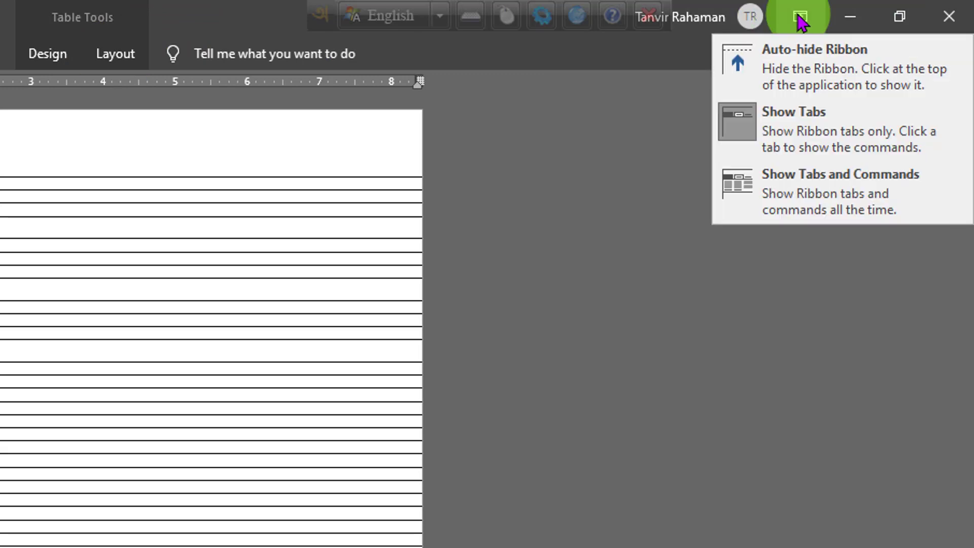
{"action": "left_click", "coordinate": [800, 204]}
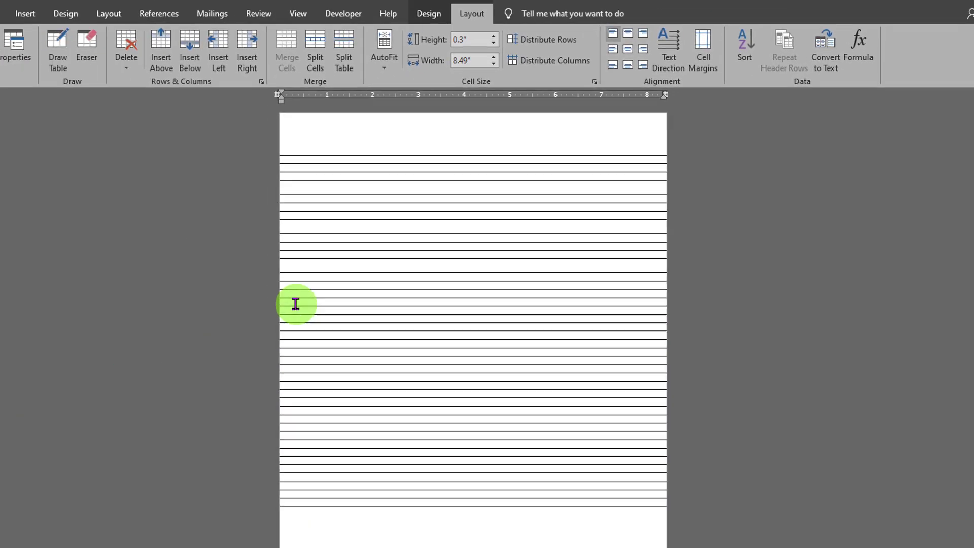
Step: Set the height of the table's sixteenth, twentieth and twenty-fourth rows to 0.3"
{"action": "left_click", "coordinate": [311, 296]}
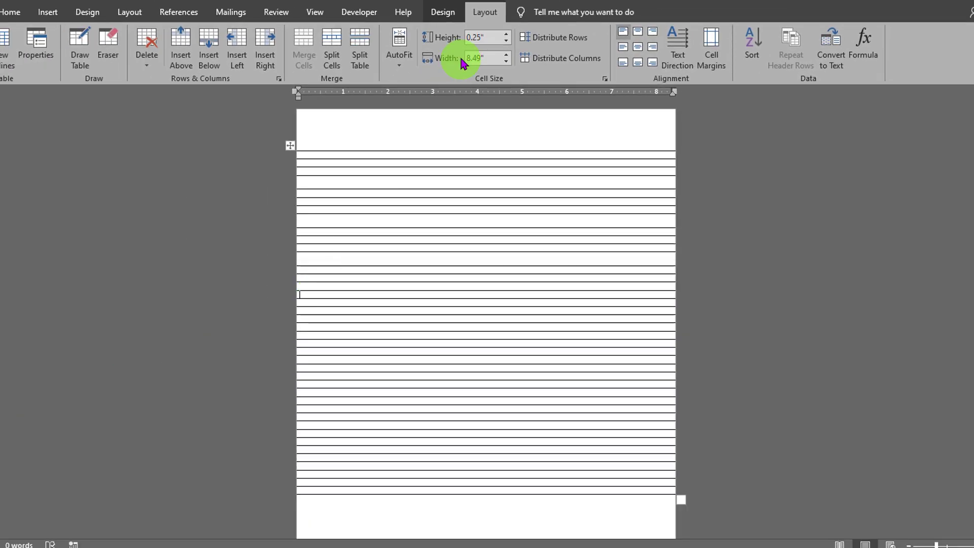
{"action": "left_click", "coordinate": [506, 34]}
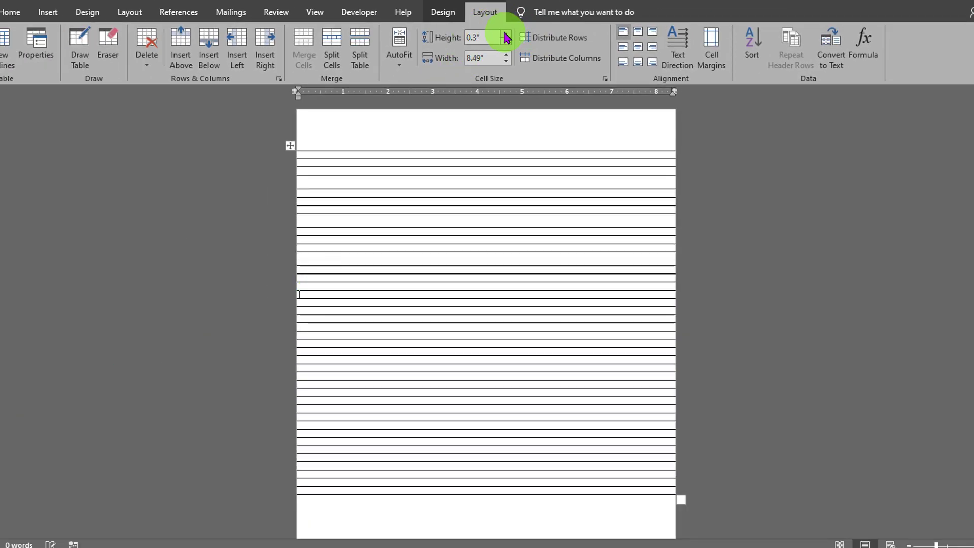
{"action": "left_click", "coordinate": [319, 327]}
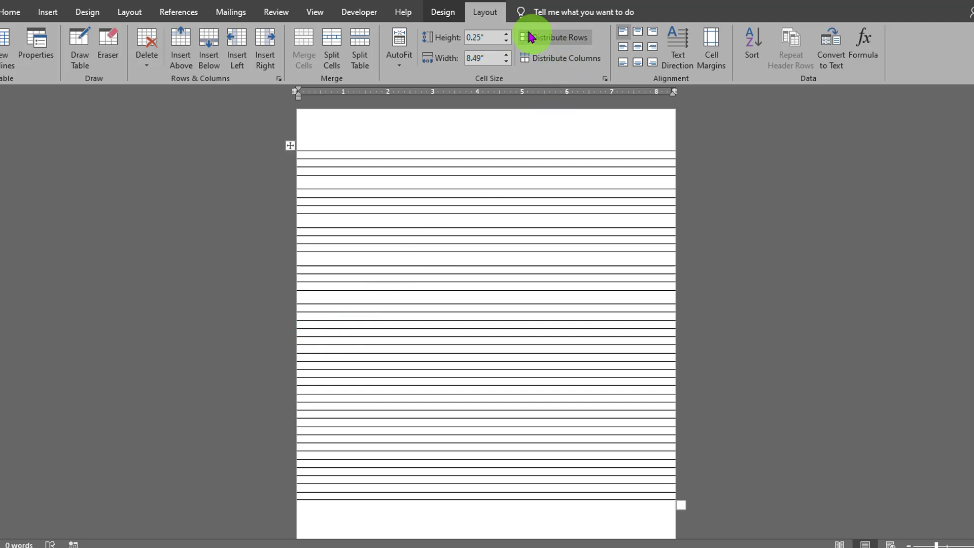
{"action": "left_click", "coordinate": [506, 34]}
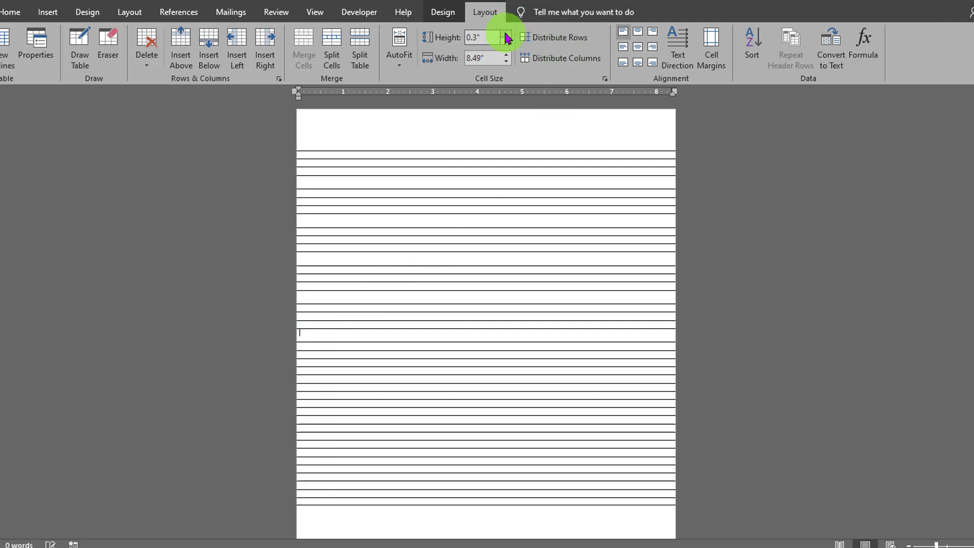
{"action": "left_click", "coordinate": [318, 367]}
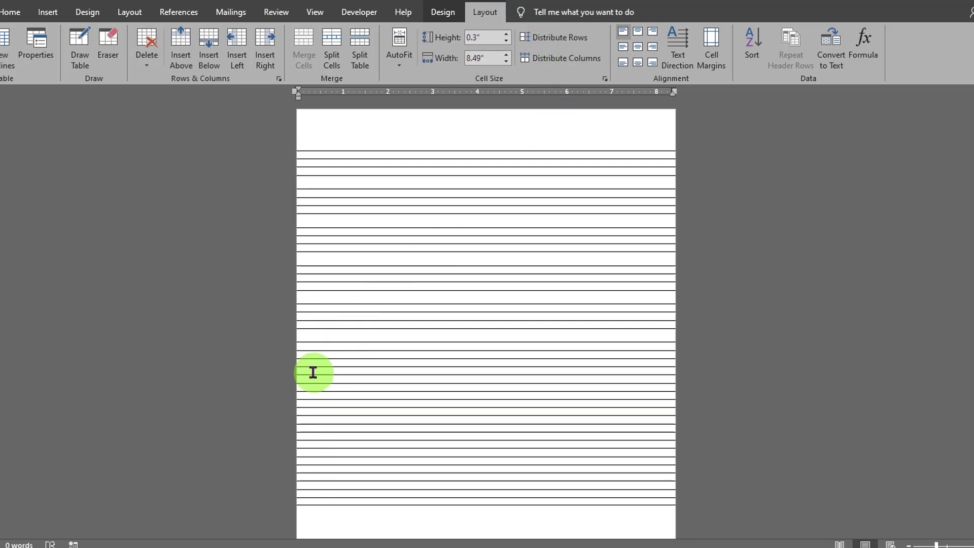
{"action": "left_click", "coordinate": [506, 34]}
Step: Set the height of the table's twenty-eighth, thirty-second and thirty-sixth rows to 0.3"
{"action": "left_click", "coordinate": [314, 408]}
{"action": "left_click", "coordinate": [505, 34]}
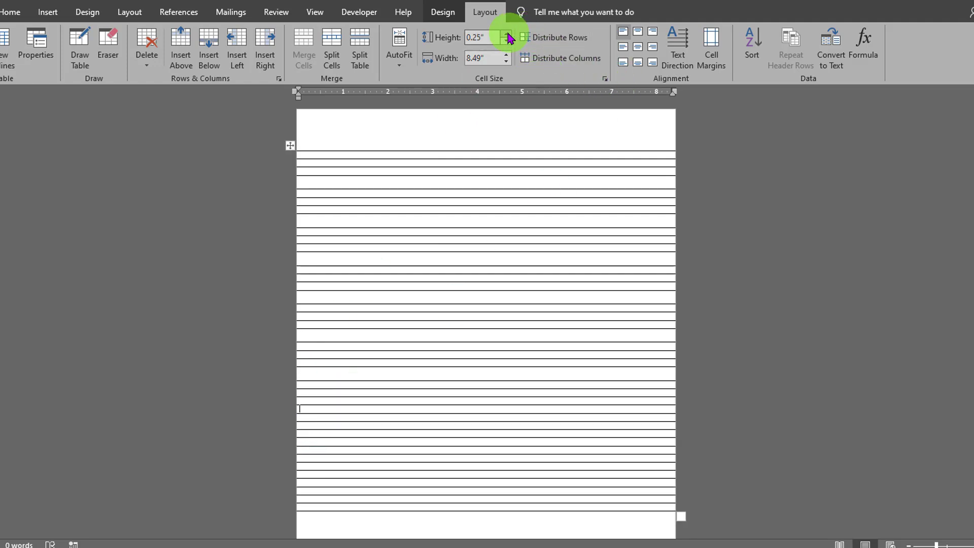
{"action": "left_click", "coordinate": [330, 428]}
{"action": "left_click", "coordinate": [314, 446]}
{"action": "left_click", "coordinate": [515, 38]}
{"action": "left_click", "coordinate": [506, 34]}
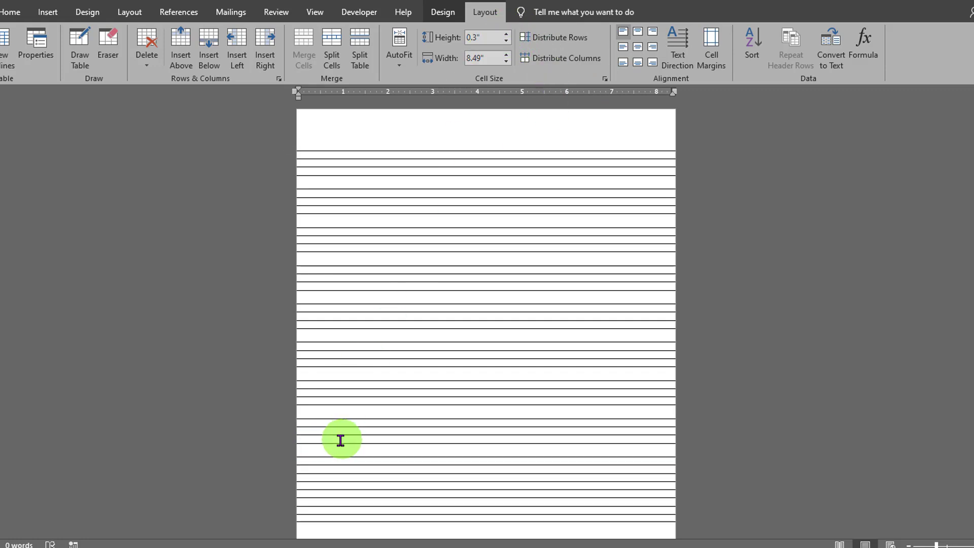
{"action": "left_click", "coordinate": [348, 462]}
{"action": "left_click", "coordinate": [318, 509]}
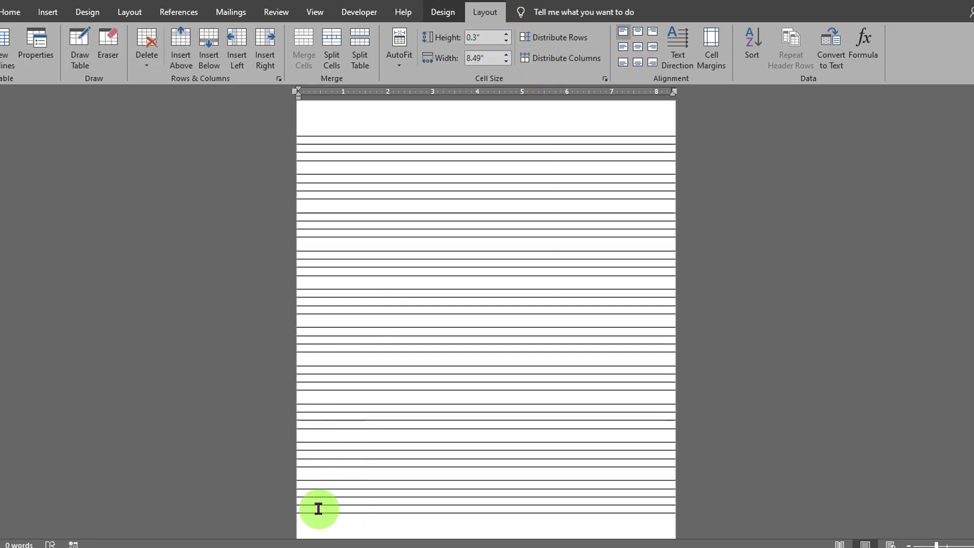
Step: Insert five new rows just above the table's last row to fill more of the page
{"action": "scroll", "coordinate": [318, 509], "scroll_direction": "down", "scroll_amount": 2}
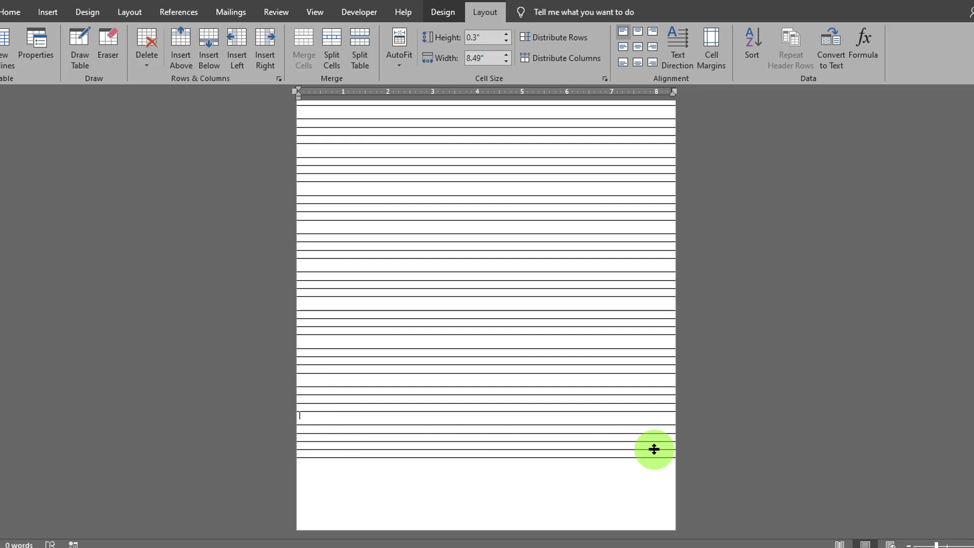
{"action": "left_click_drag", "start_coordinate": [279, 344], "coordinate": [654, 388]}
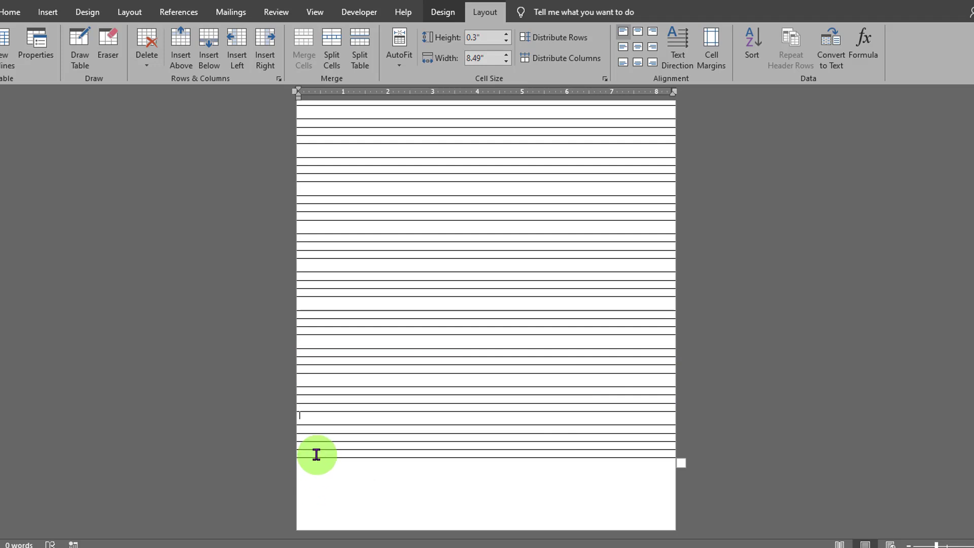
{"action": "mouse_move", "coordinate": [290, 458]}
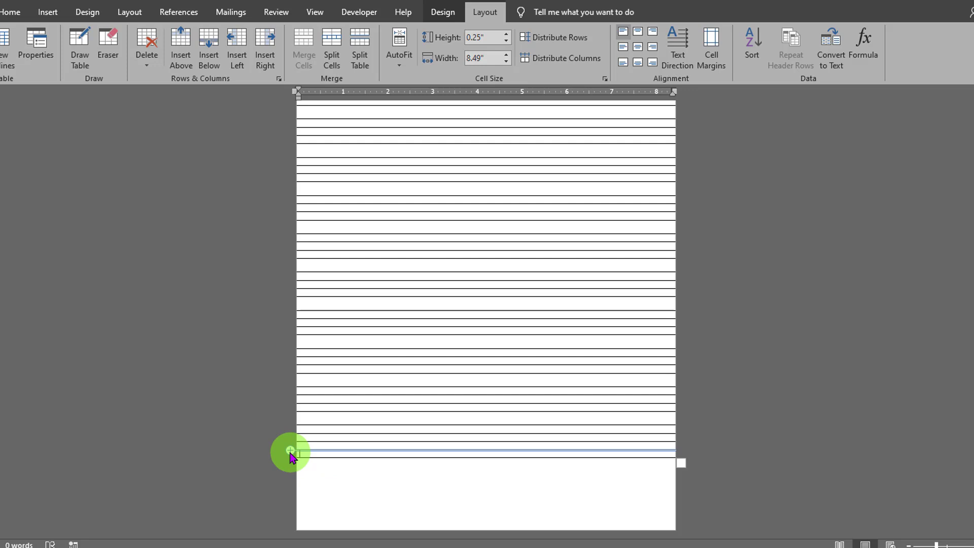
{"action": "left_click", "coordinate": [289, 450]}
{"action": "left_click", "coordinate": [290, 451]}
{"action": "left_click", "coordinate": [290, 450]}
{"action": "left_click", "coordinate": [289, 450]}
{"action": "left_click", "coordinate": [289, 450]}
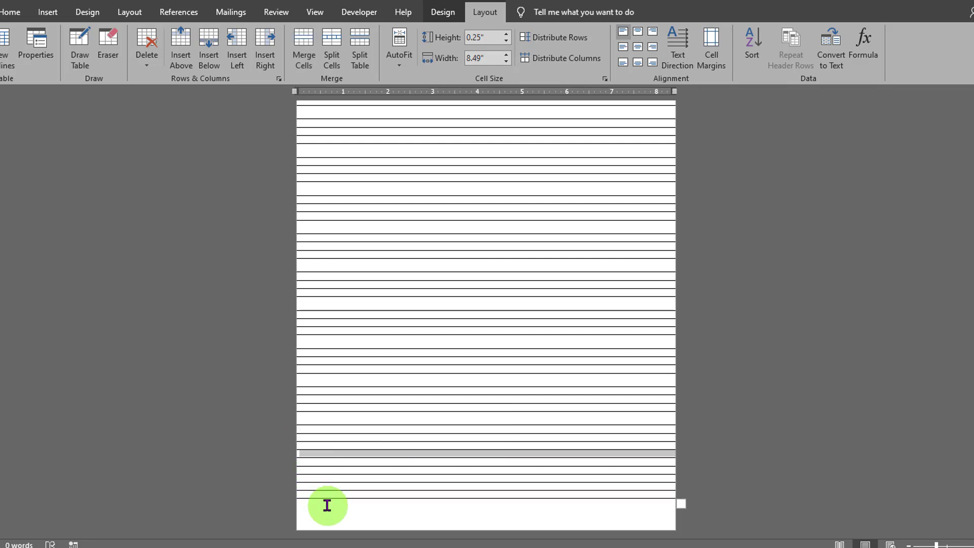
Step: Set the height of the table's fortieth and forty-fourth rows to 0.3"
{"action": "left_click", "coordinate": [320, 469]}
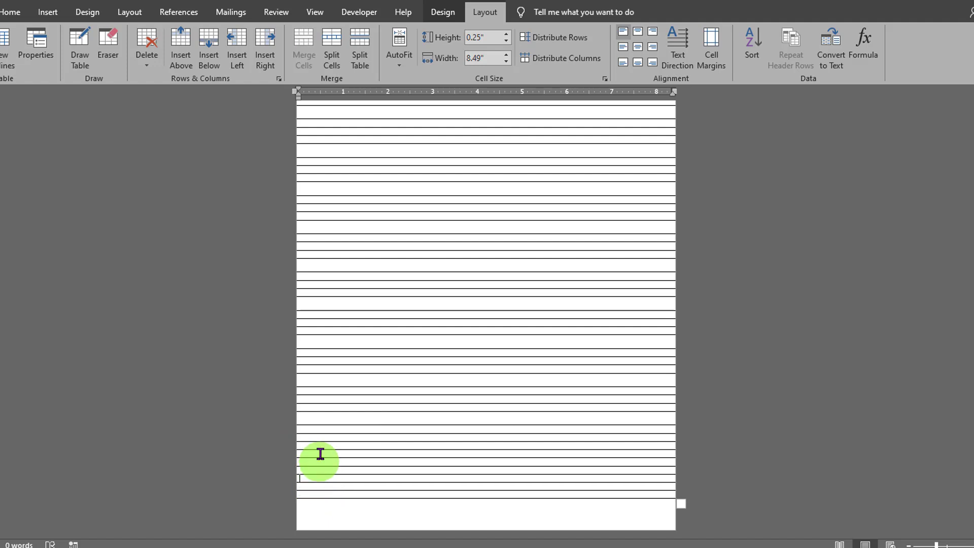
{"action": "left_click", "coordinate": [304, 448]}
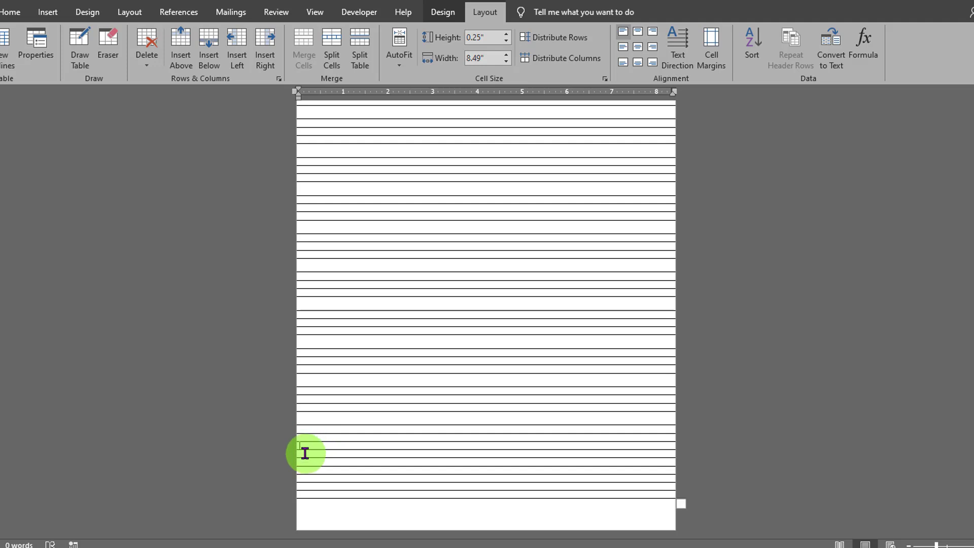
{"action": "left_click", "coordinate": [507, 34]}
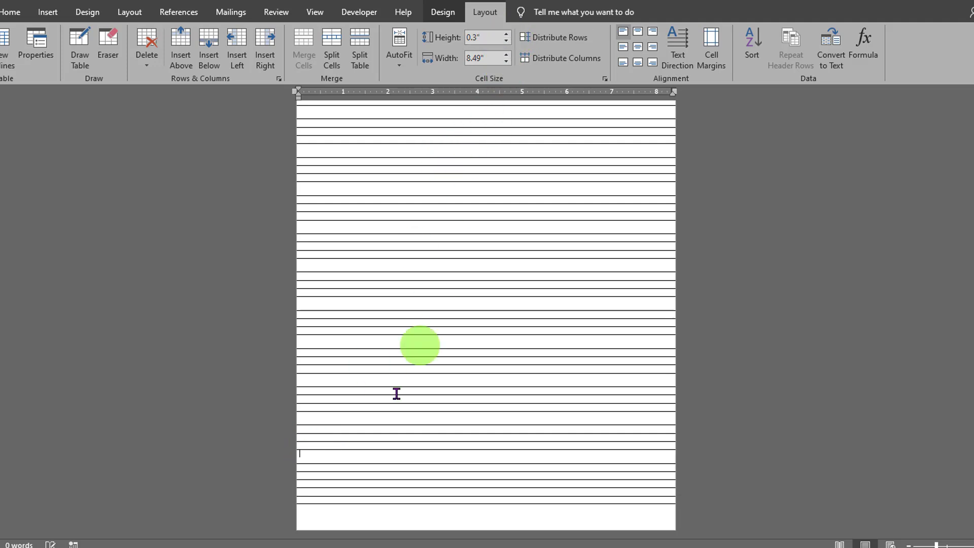
{"action": "left_click", "coordinate": [313, 495]}
{"action": "left_click", "coordinate": [506, 35]}
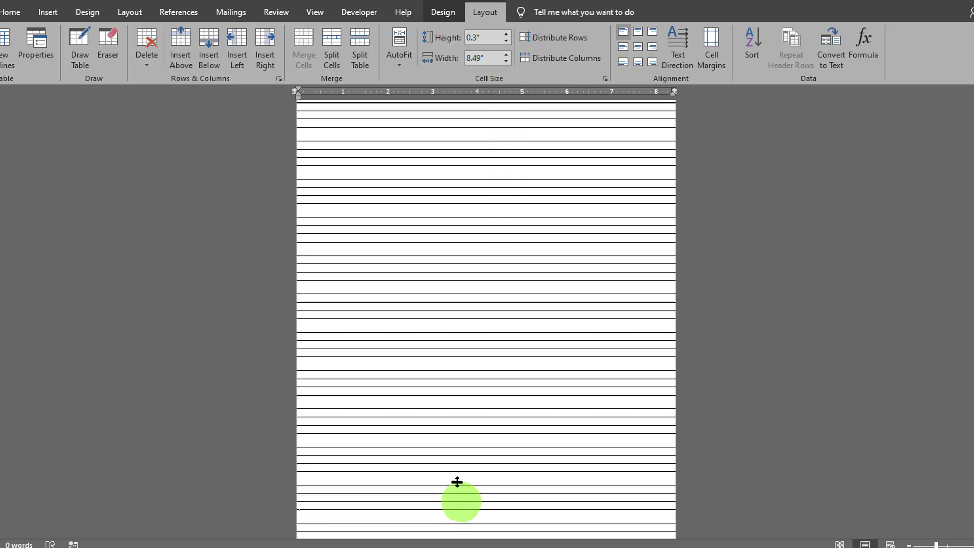
Step: Move the table down so its first line sits about 1.2 inches below the page's upper edge
{"action": "scroll", "coordinate": [461, 504], "scroll_direction": "up", "scroll_amount": 2}
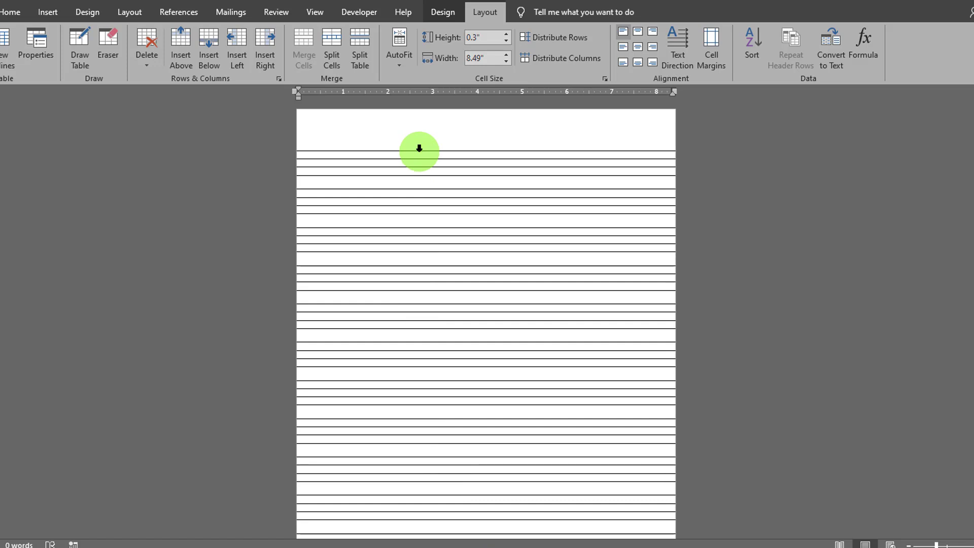
{"action": "left_click", "coordinate": [315, 137]}
{"action": "left_click", "coordinate": [292, 147]}
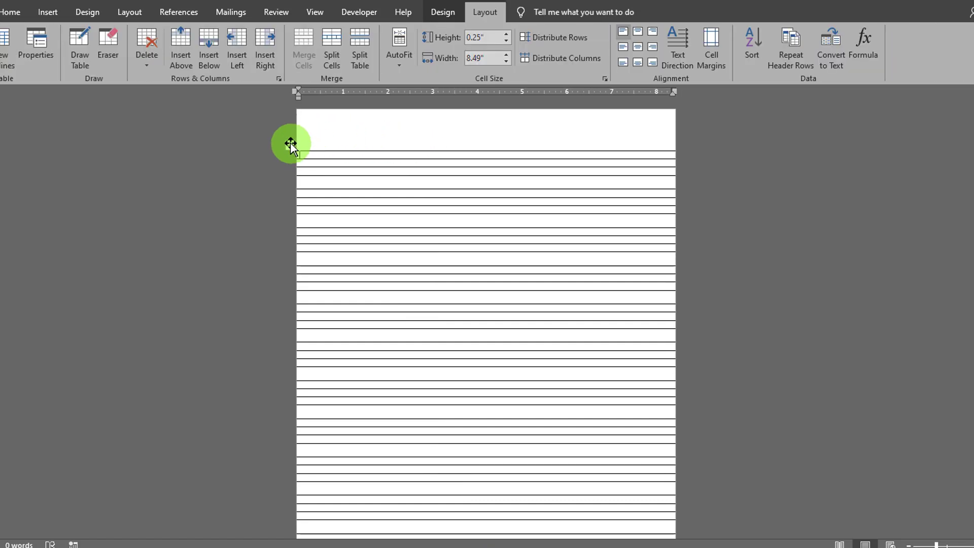
{"action": "left_click_drag", "start_coordinate": [290, 154], "coordinate": [290, 167]}
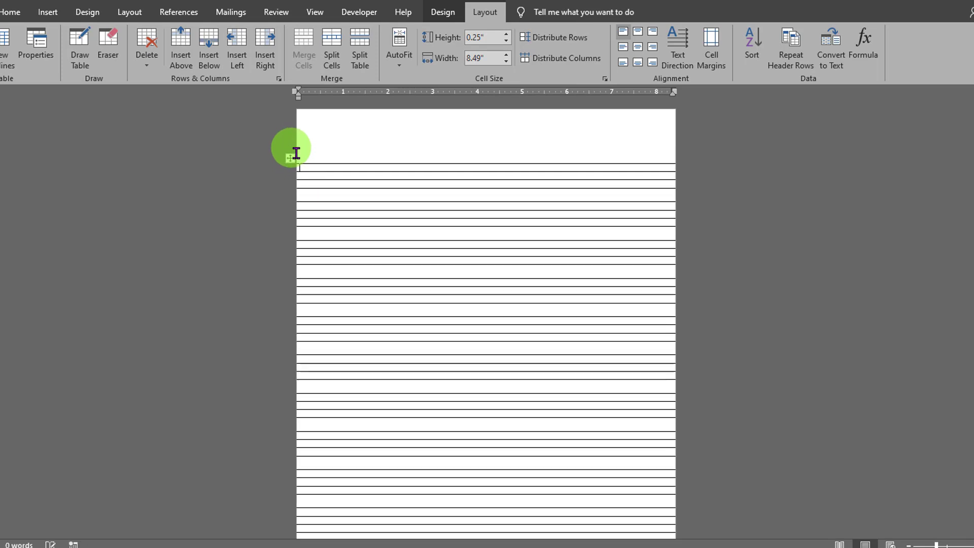
Step: Delete the table's last two rows near the lower edge of the page
{"action": "scroll", "coordinate": [452, 289], "scroll_direction": "down", "scroll_amount": 3}
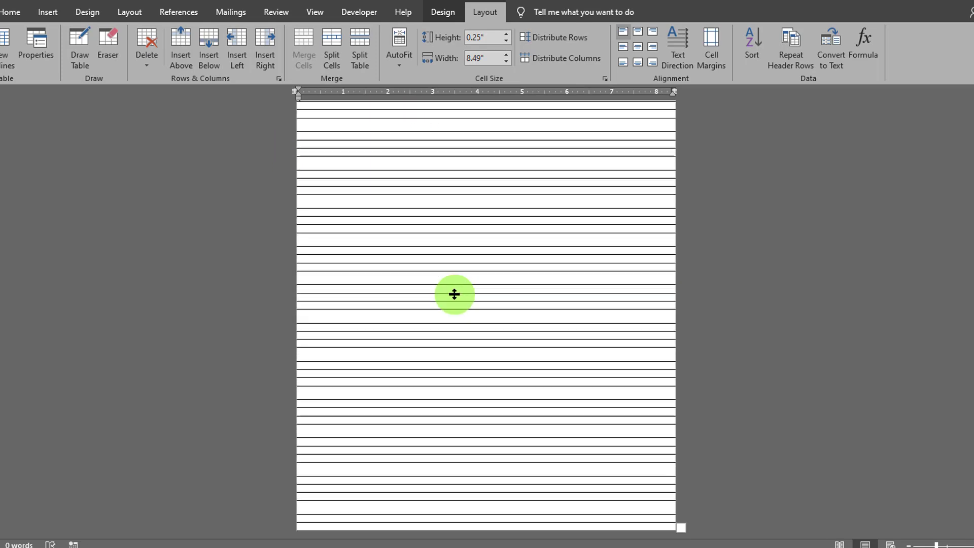
{"action": "left_click", "coordinate": [329, 519]}
{"action": "left_click", "coordinate": [291, 515]}
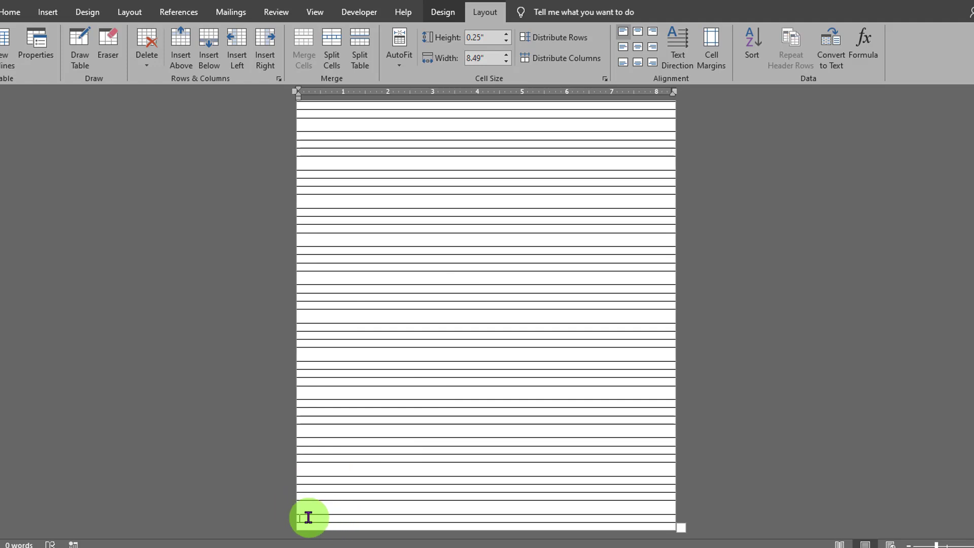
{"action": "left_click", "coordinate": [279, 524]}
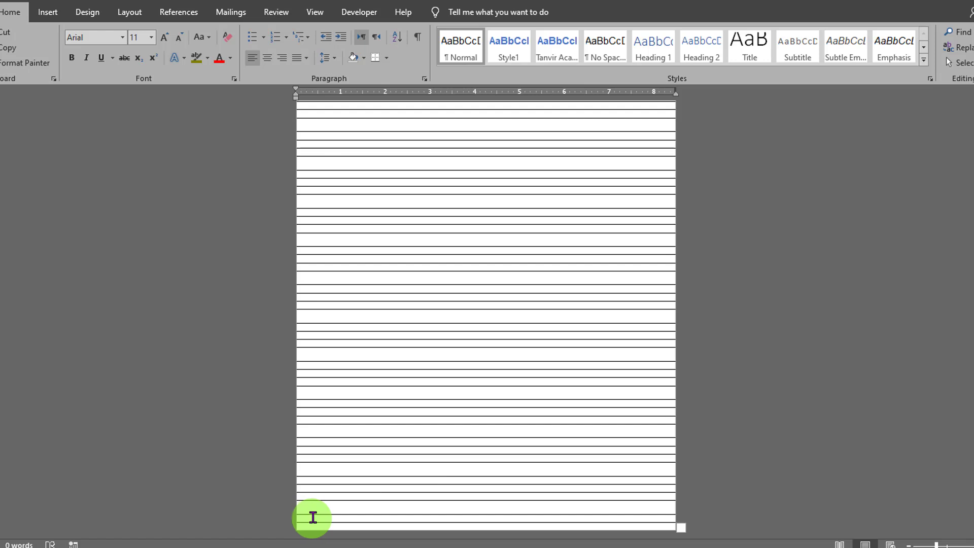
{"action": "left_click", "coordinate": [313, 518]}
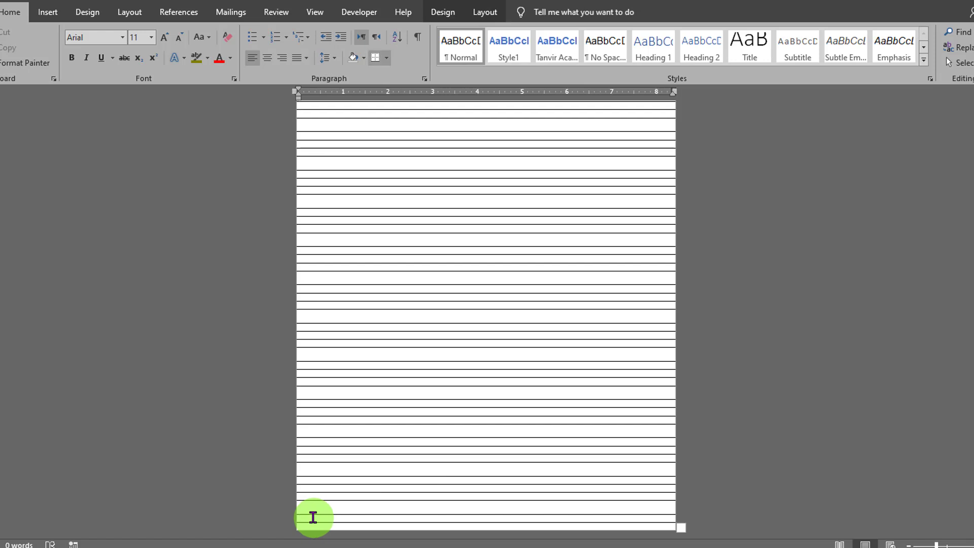
{"action": "left_click", "coordinate": [485, 12]}
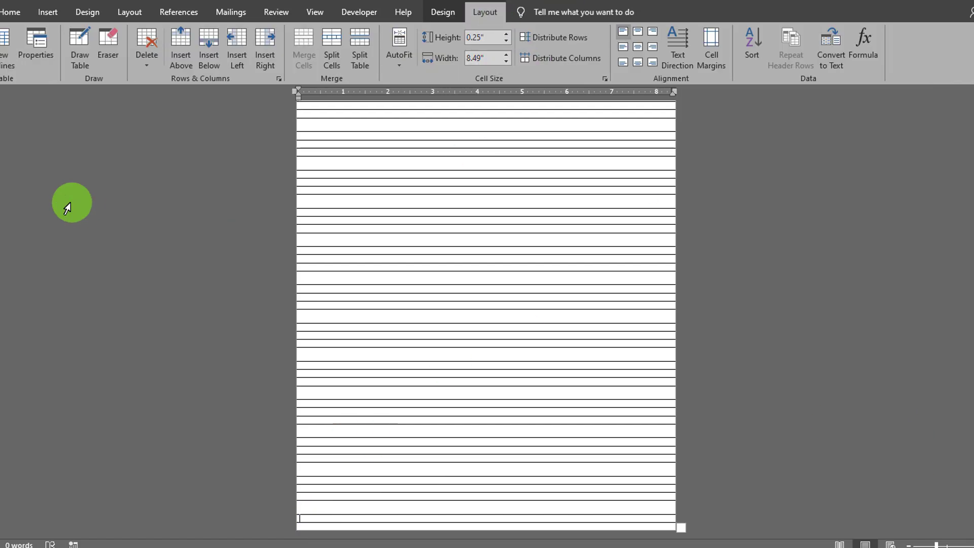
{"action": "left_click", "coordinate": [146, 57]}
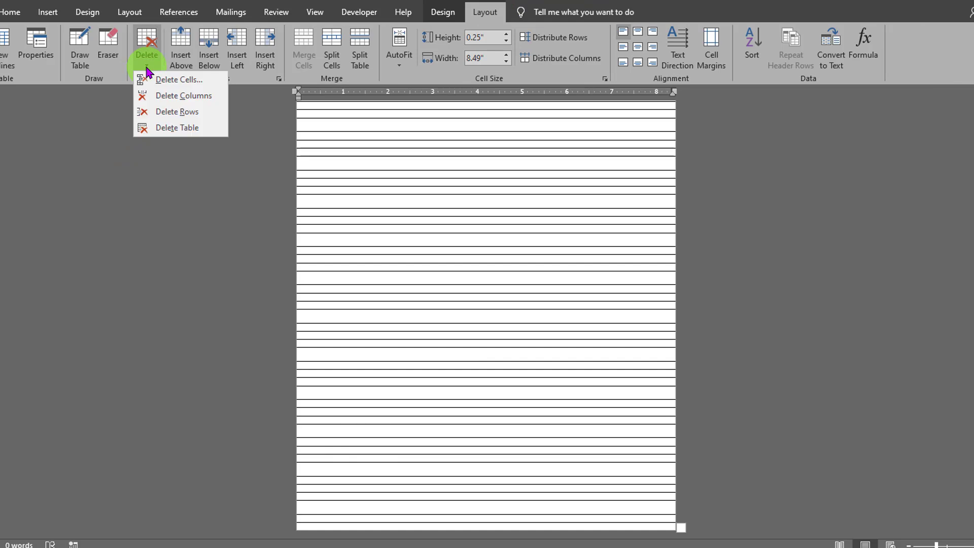
{"action": "left_click", "coordinate": [179, 112]}
{"action": "left_click", "coordinate": [344, 509]}
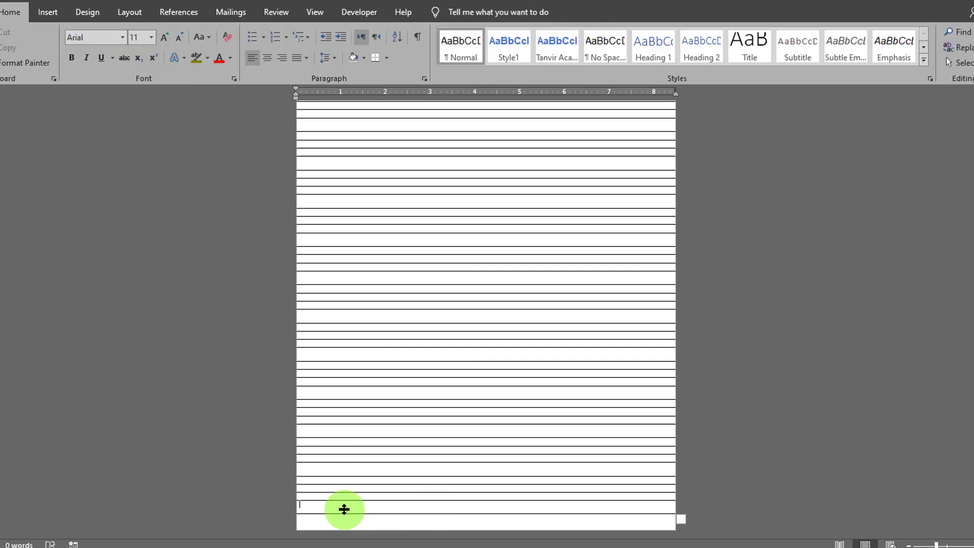
{"action": "left_click", "coordinate": [147, 57]}
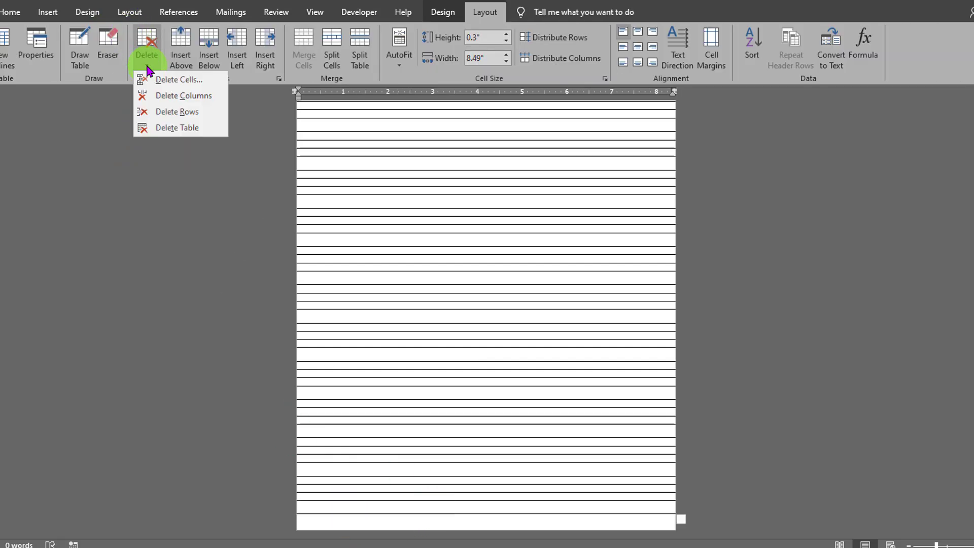
{"action": "left_click", "coordinate": [173, 112]}
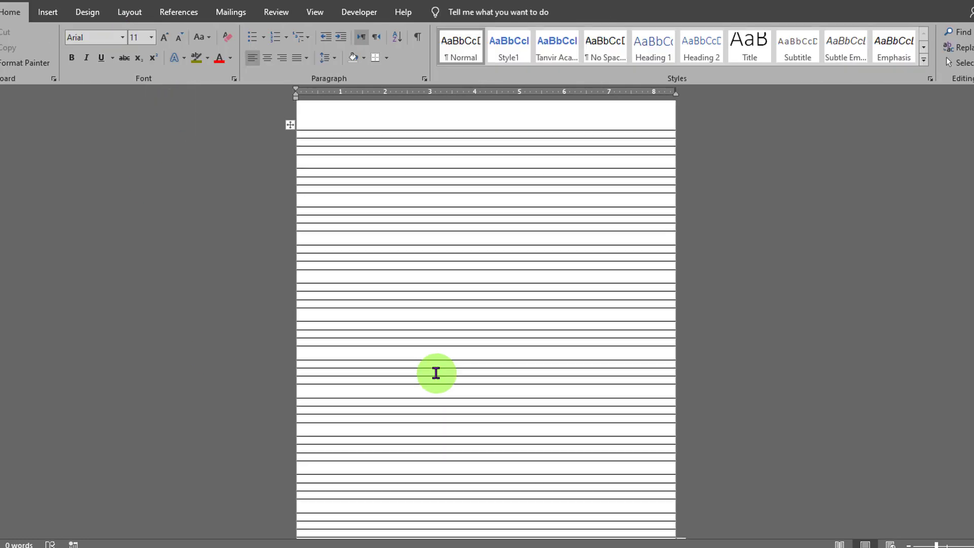
Step: Move the table down so its first line sits about 1.5 inches below the page's upper edge
{"action": "left_click", "coordinate": [908, 545]}
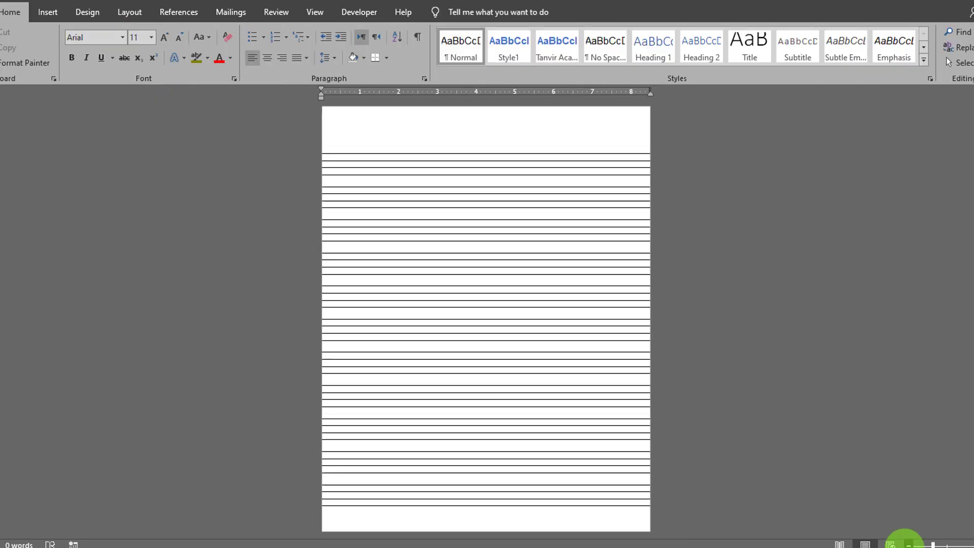
{"action": "left_click", "coordinate": [908, 544]}
{"action": "left_click_drag", "start_coordinate": [340, 178], "coordinate": [341, 189]}
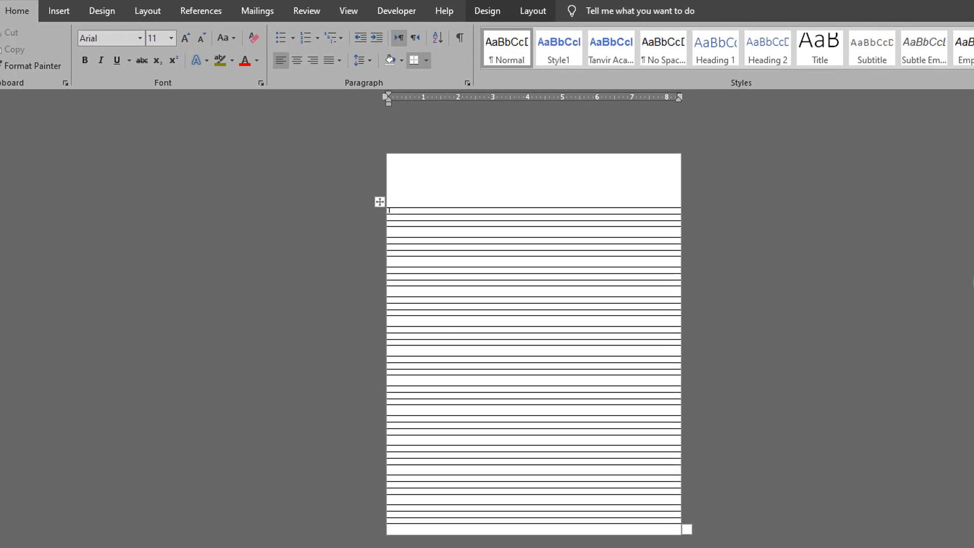
{"action": "left_click", "coordinate": [512, 201]}
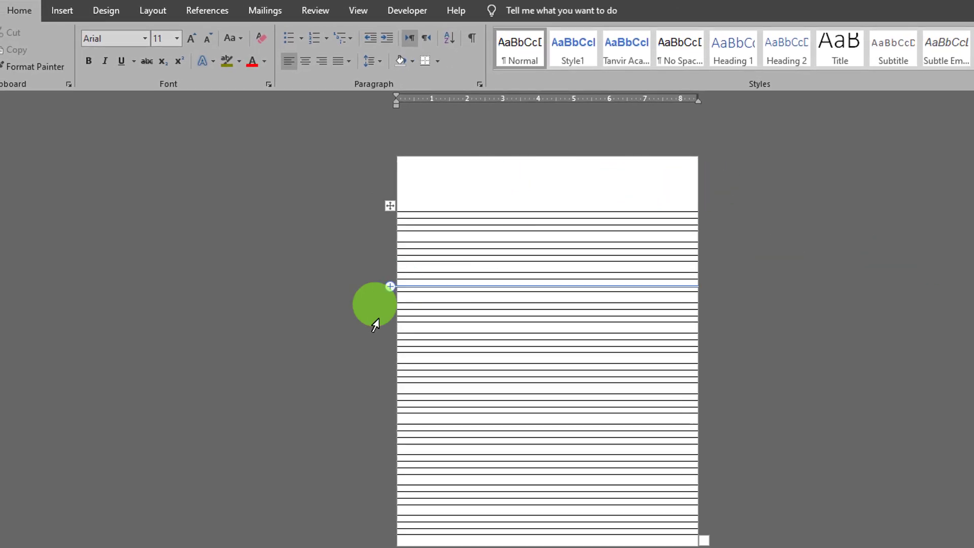
Step: Draw a straight horizontal line across the page, about 1.2 inches below its upper edge and above the table
{"action": "scroll", "coordinate": [547, 325], "scroll_direction": "up", "scroll_amount": 1}
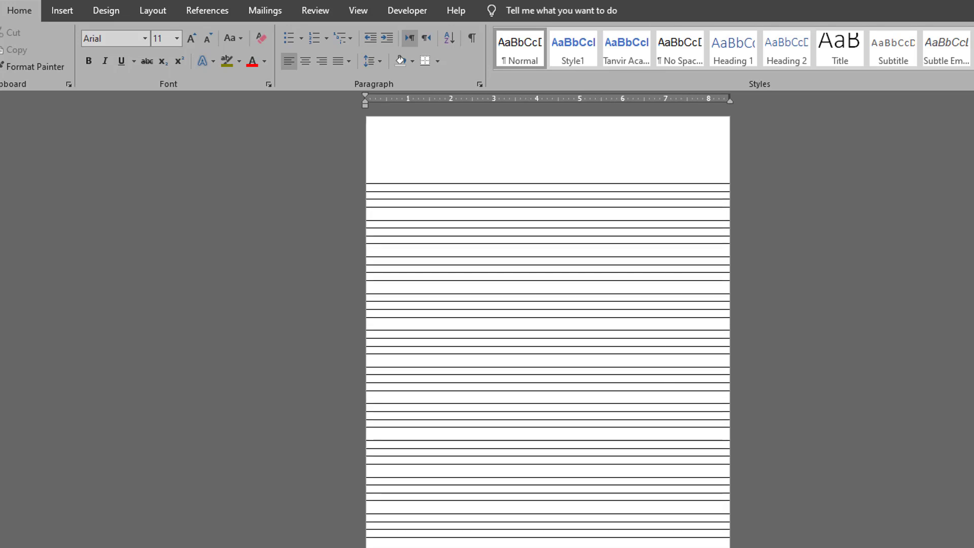
{"action": "left_click", "coordinate": [70, 16]}
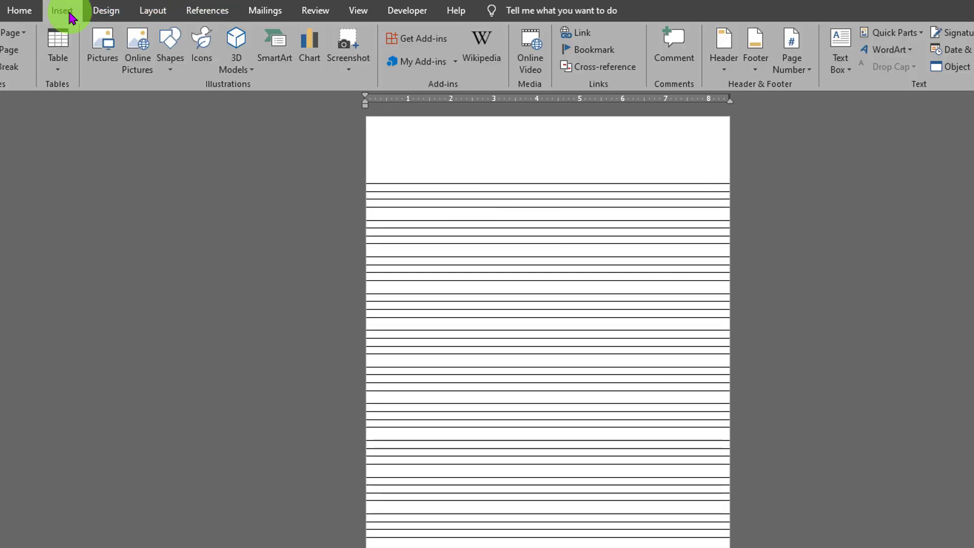
{"action": "left_click", "coordinate": [167, 51]}
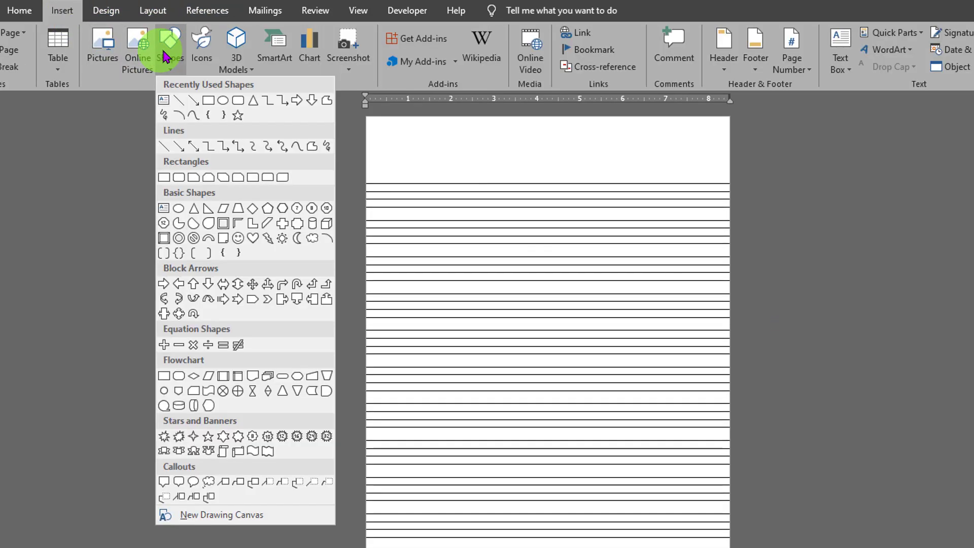
{"action": "left_click", "coordinate": [180, 101]}
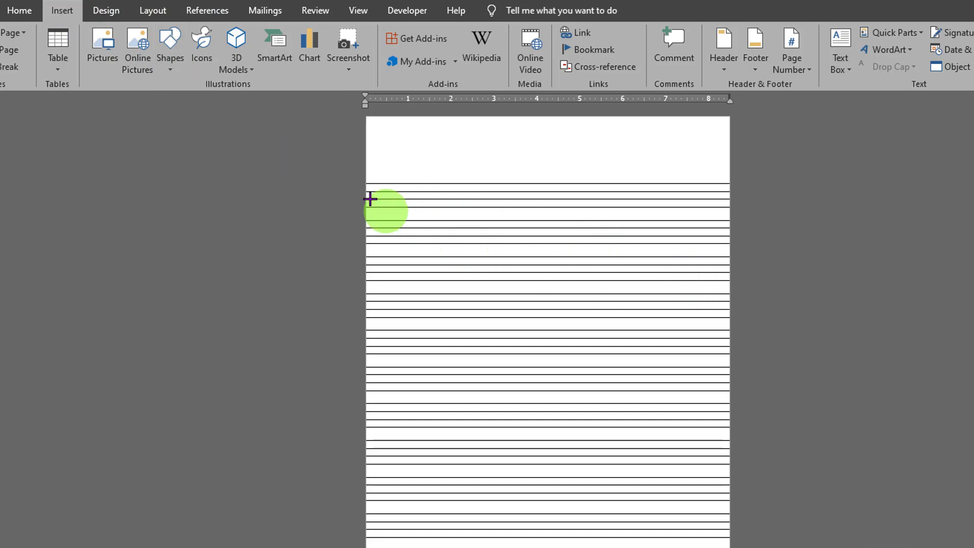
{"action": "left_click", "coordinate": [368, 178]}
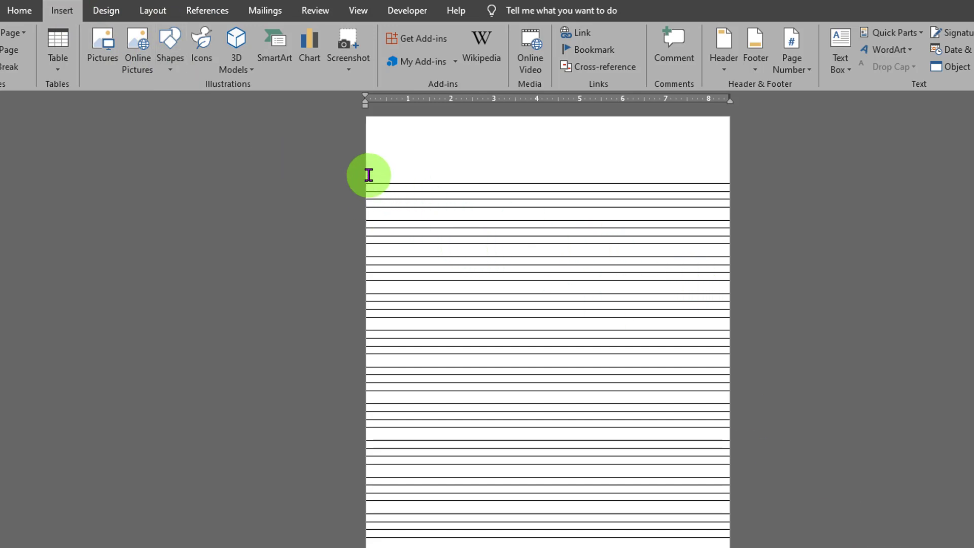
{"action": "left_click", "coordinate": [168, 61]}
{"action": "left_click", "coordinate": [175, 99]}
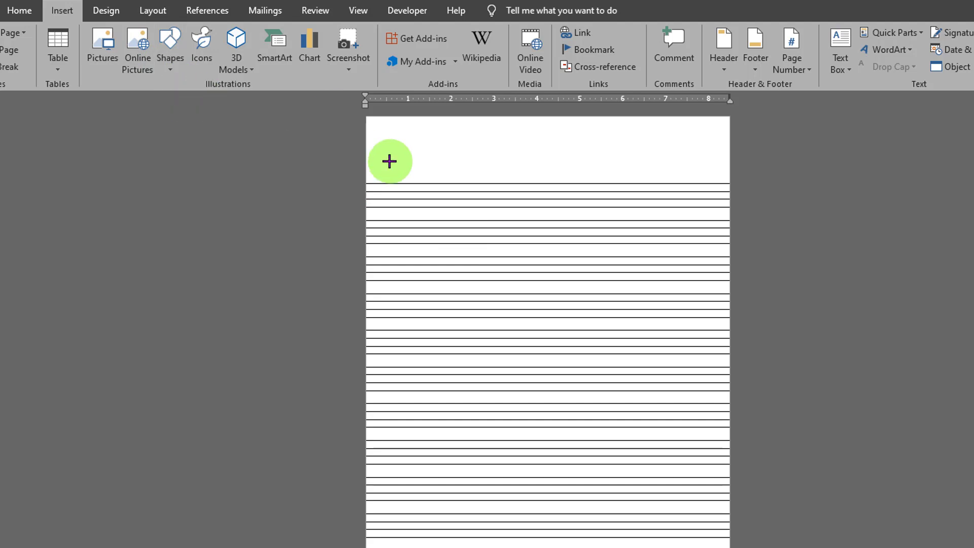
{"action": "left_click_drag", "start_coordinate": [374, 165], "coordinate": [766, 165]}
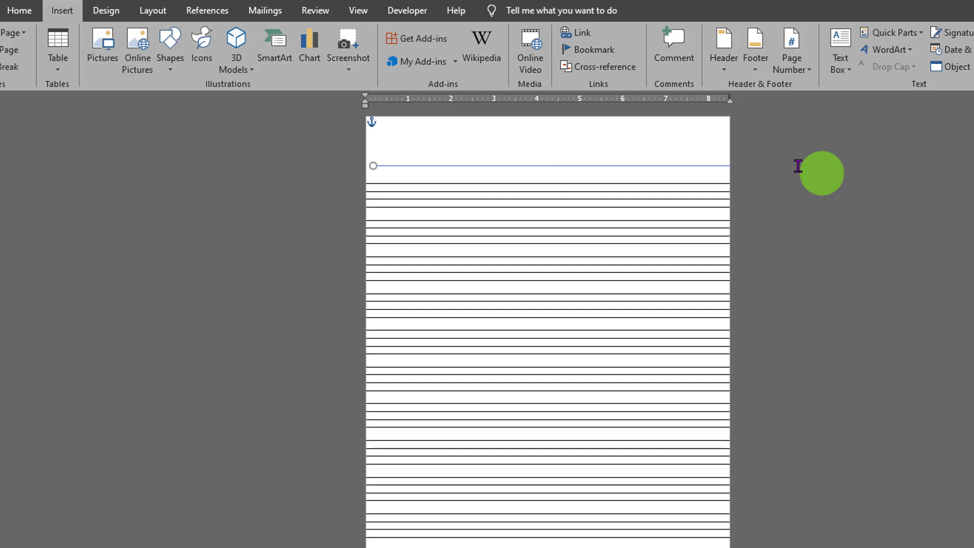
Step: Move the drawn horizontal line down to just above the table's first line and set its outline to black
{"action": "left_click", "coordinate": [620, 165]}
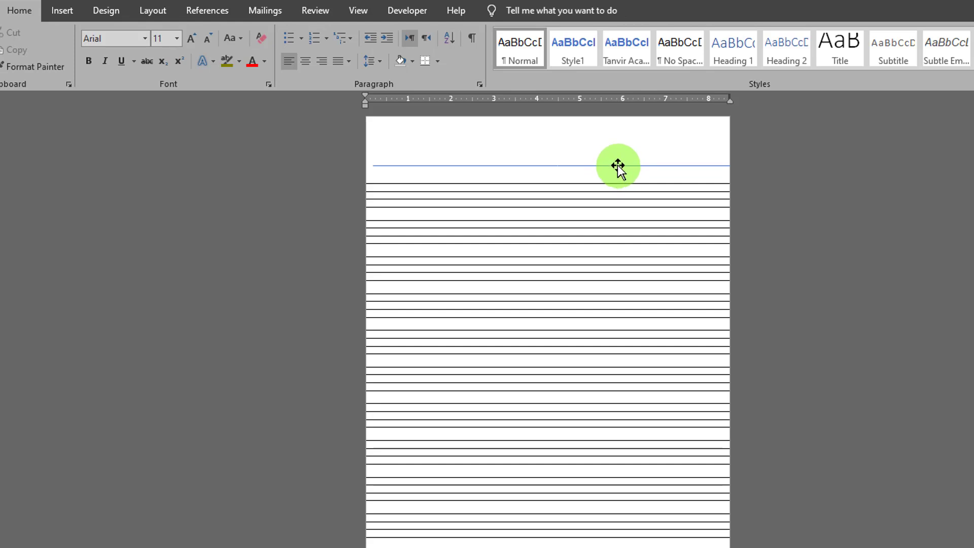
{"action": "left_click", "coordinate": [610, 165]}
{"action": "left_click_drag", "start_coordinate": [606, 166], "coordinate": [604, 180]}
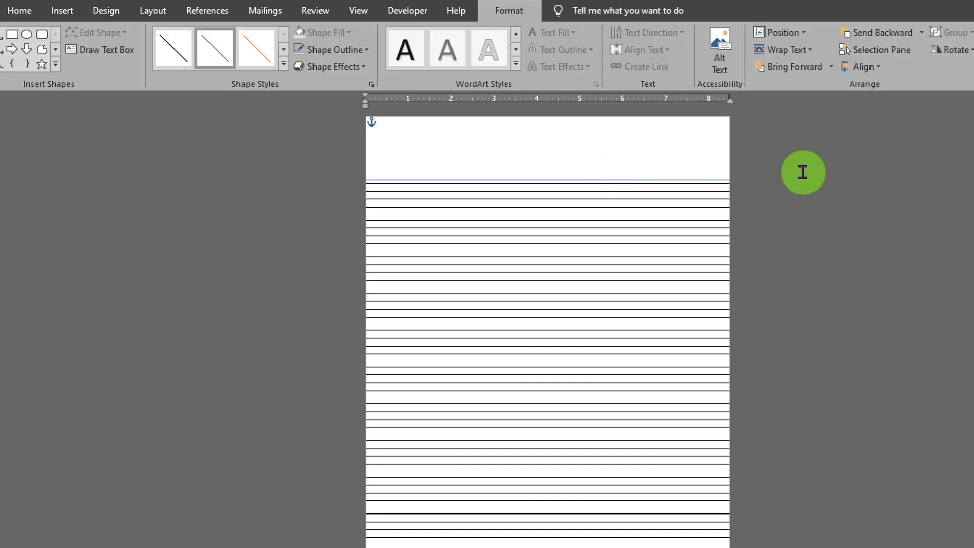
{"action": "key", "text": "Down"}
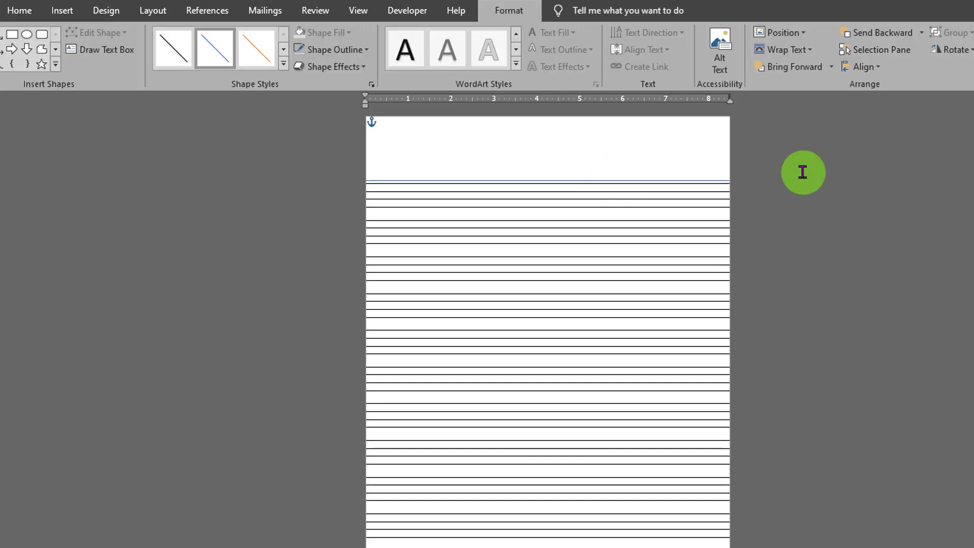
{"action": "key", "text": "Down"}
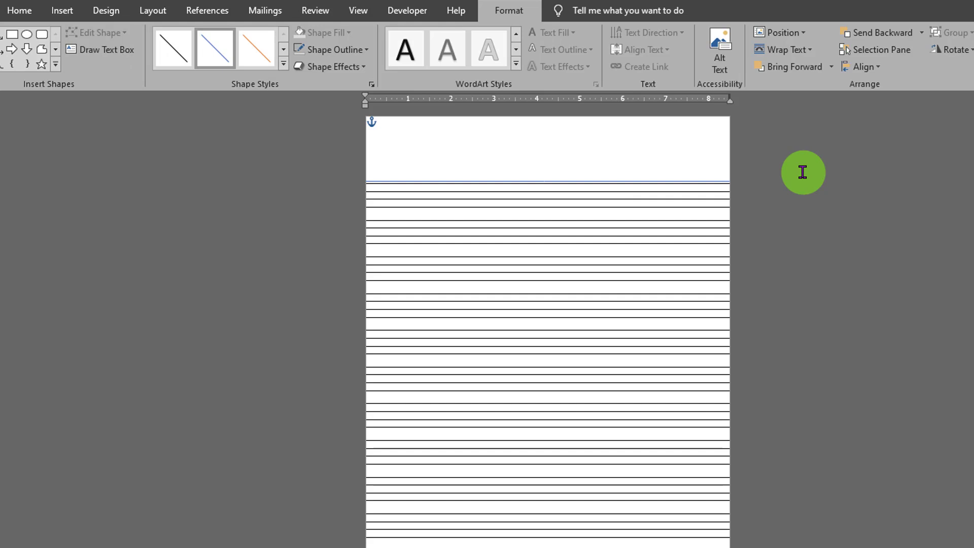
{"action": "key", "text": "Up"}
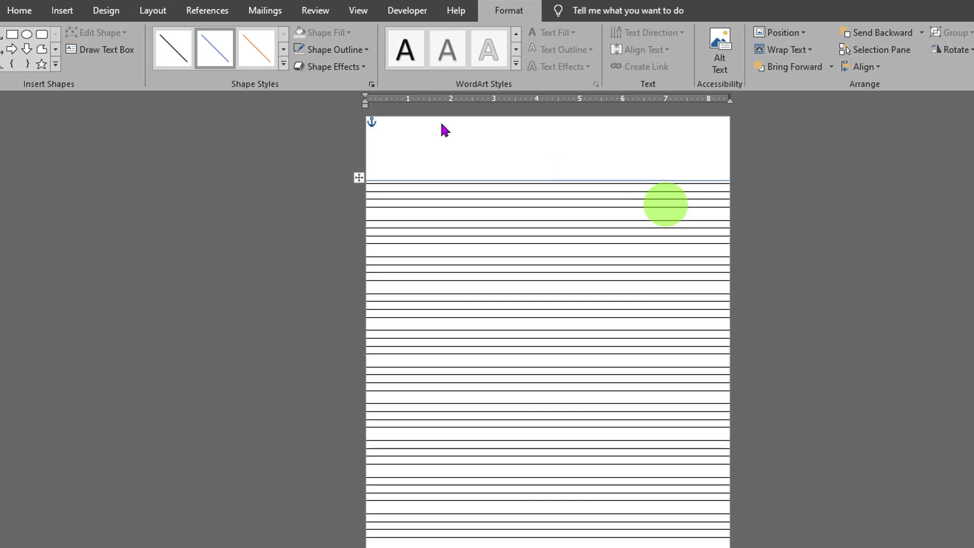
{"action": "left_click", "coordinate": [324, 51]}
{"action": "left_click", "coordinate": [320, 83]}
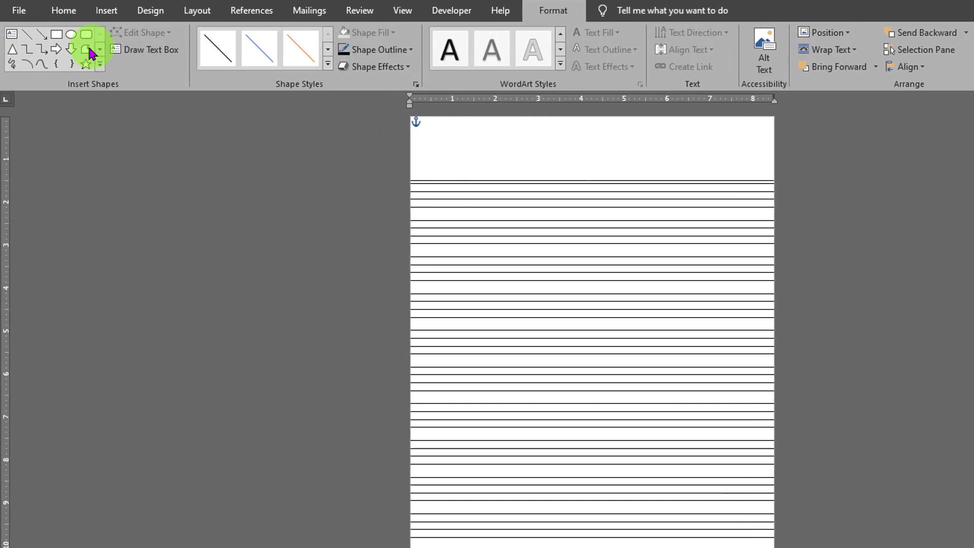
Step: Draw a vertical margin line down the full page about 0.9 inches from its left edge, with a black outline
{"action": "left_click", "coordinate": [31, 41]}
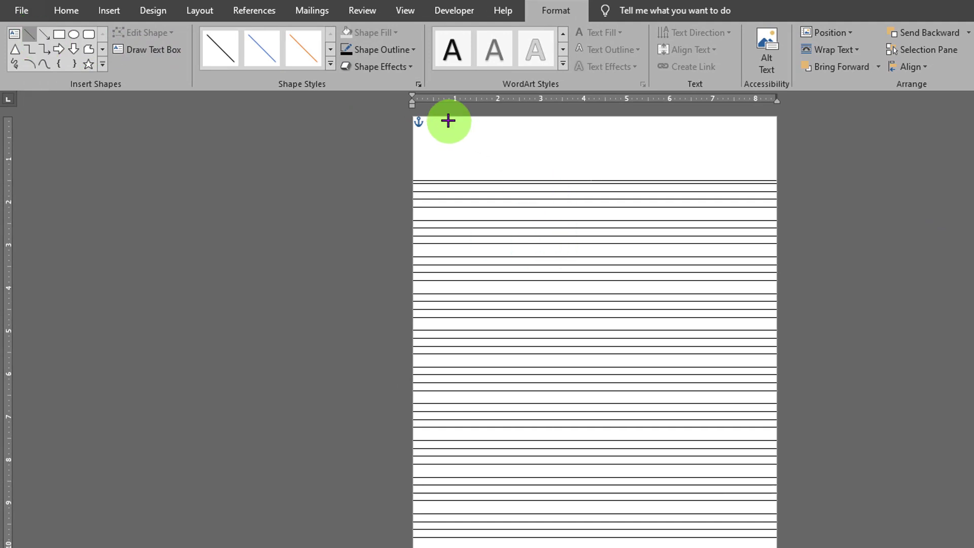
{"action": "mouse_move", "coordinate": [451, 120]}
{"action": "left_mouse_down"}
{"action": "mouse_move", "coordinate": [496, 547]}
{"action": "mouse_move", "coordinate": [452, 547]}
{"action": "left_mouse_up"}
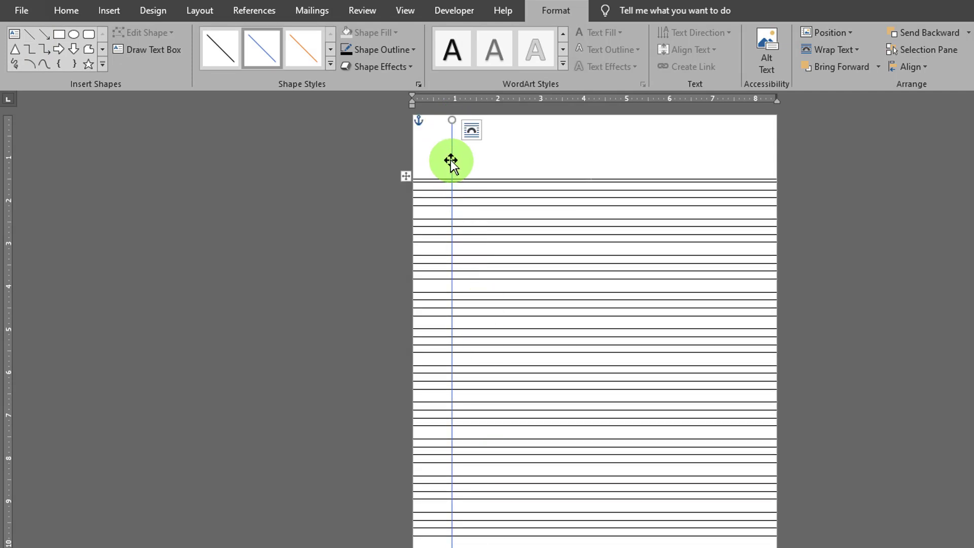
{"action": "left_click", "coordinate": [449, 145]}
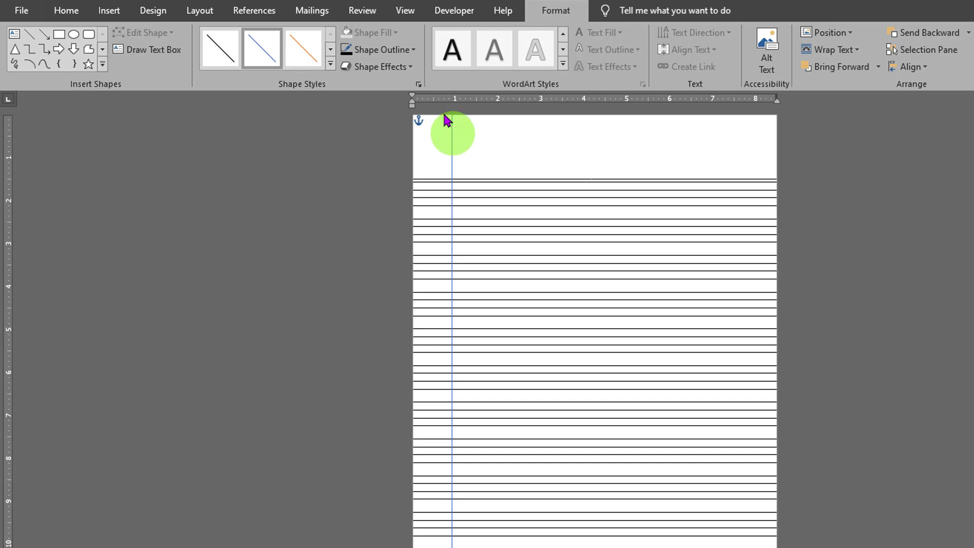
{"action": "left_click", "coordinate": [403, 50]}
{"action": "left_click", "coordinate": [356, 81]}
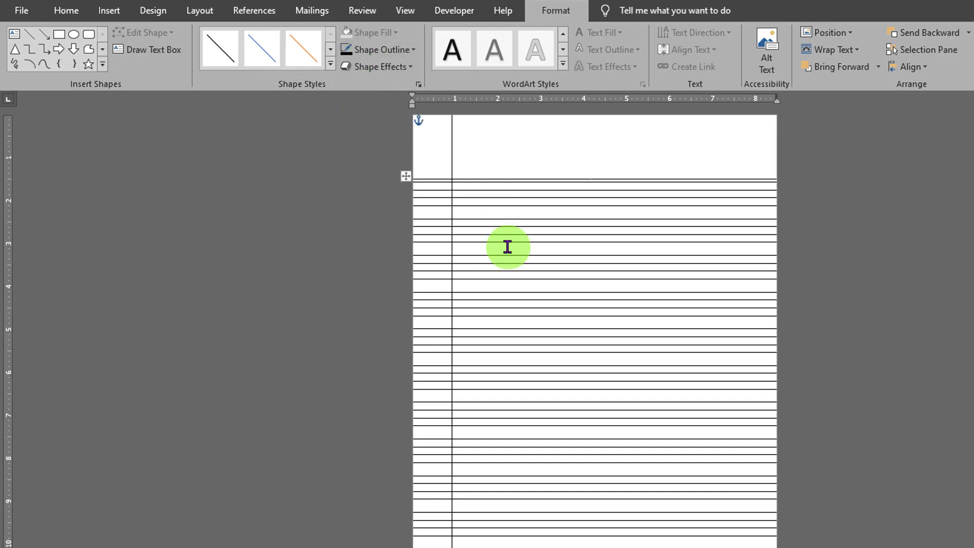
Step: Duplicate the vertical margin line and place the copy parallel to the original, about 0.1 inch to its right
{"action": "key", "text": "ctrl+v"}
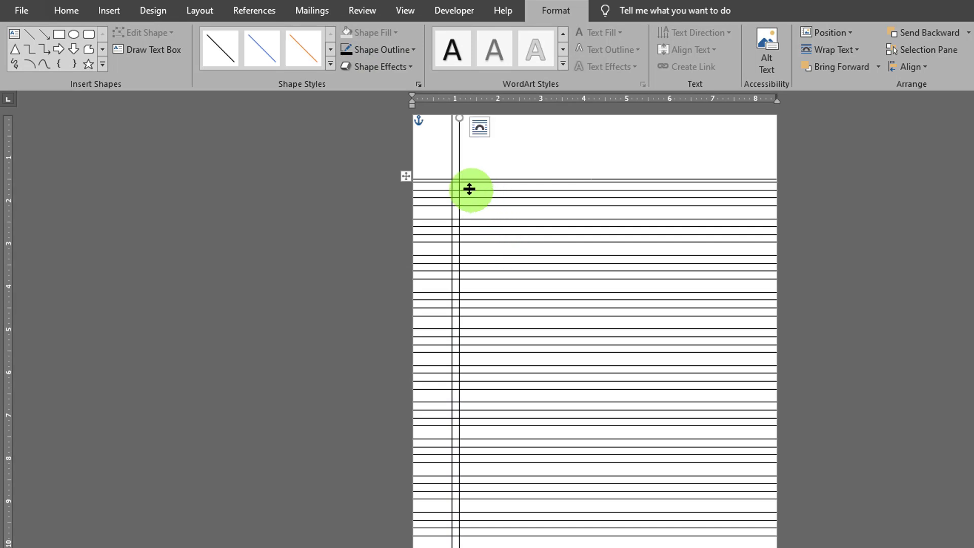
{"action": "left_click_drag", "start_coordinate": [460, 182], "coordinate": [457, 172]}
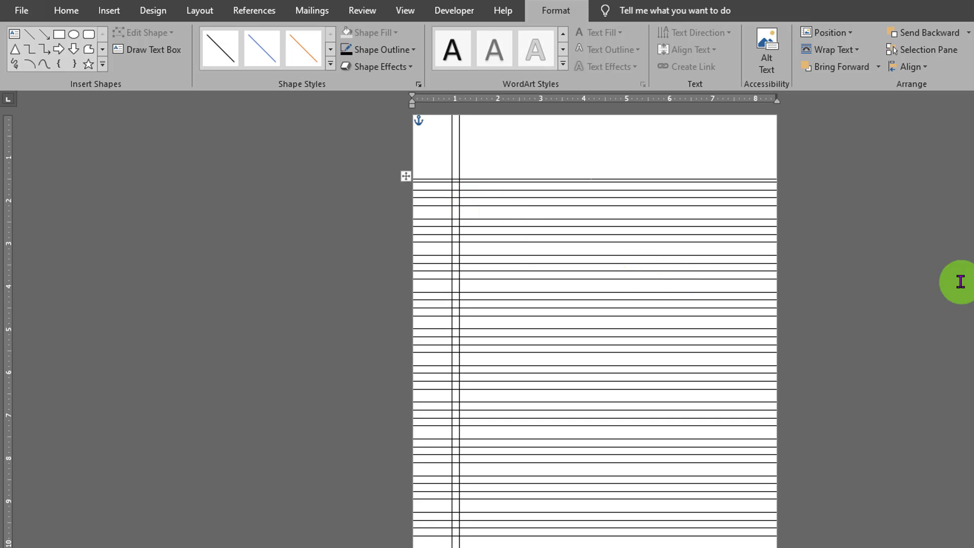
{"action": "key", "text": "Left"}
{"action": "key", "text": "Left"}
{"action": "key", "text": "Left"}
{"action": "key", "text": "Left"}
{"action": "key", "text": "Left"}
{"action": "key", "text": "Left"}
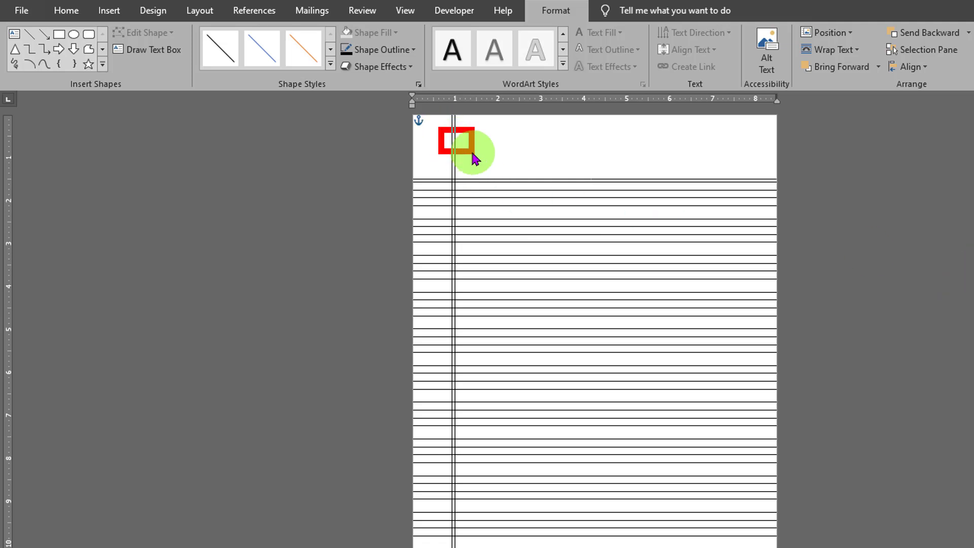
{"action": "left_click_drag", "start_coordinate": [611, 182], "coordinate": [613, 189]}
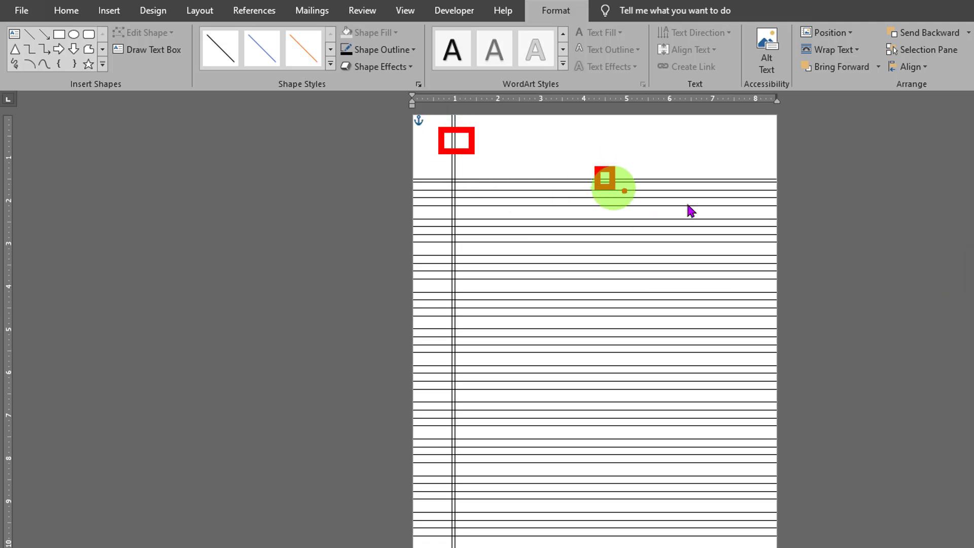
{"action": "key", "text": "Escape"}
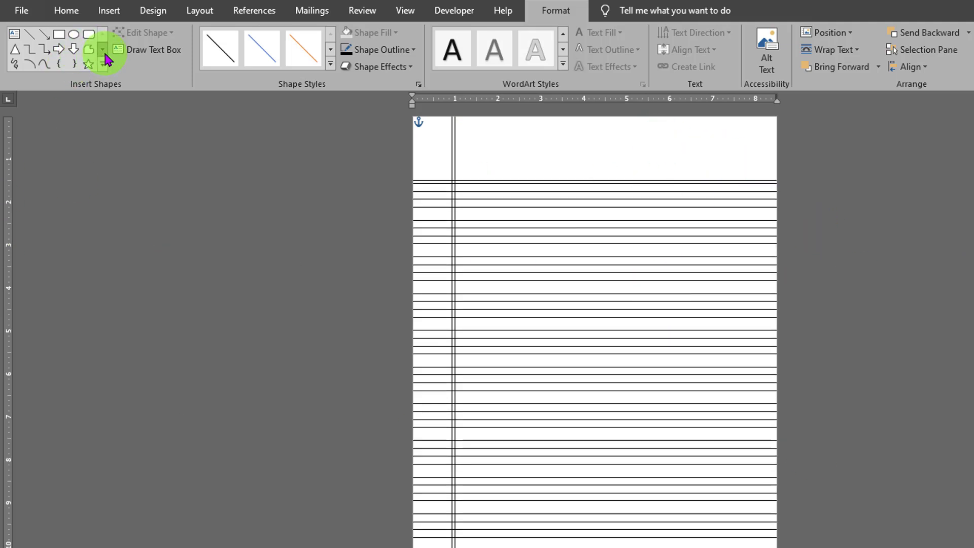
Step: Insert a text box about 2.4 inches wide in the page's upper right area, containing "Date:" followed by a row of dots
{"action": "left_click", "coordinate": [108, 11]}
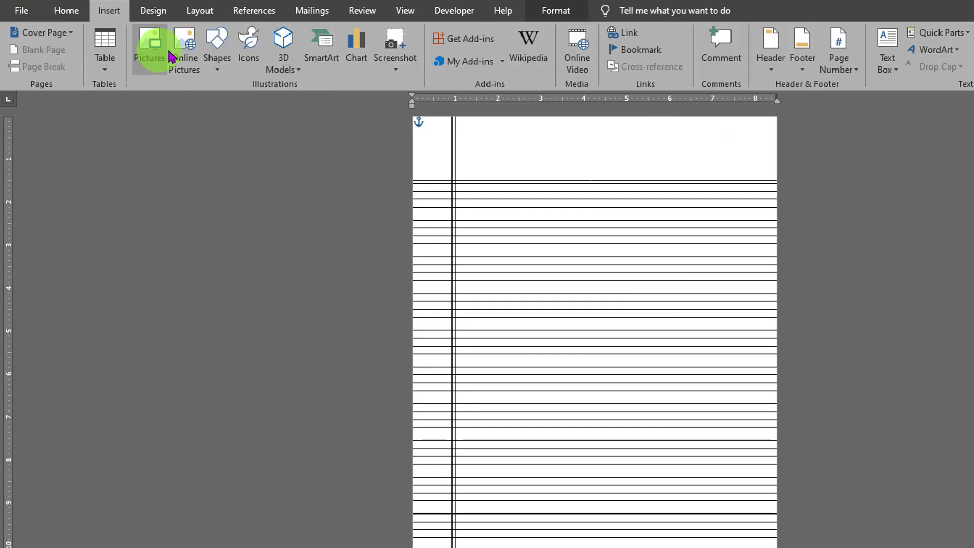
{"action": "left_click", "coordinate": [217, 49]}
{"action": "left_click", "coordinate": [218, 100]}
{"action": "left_click_drag", "start_coordinate": [639, 130], "coordinate": [744, 165]}
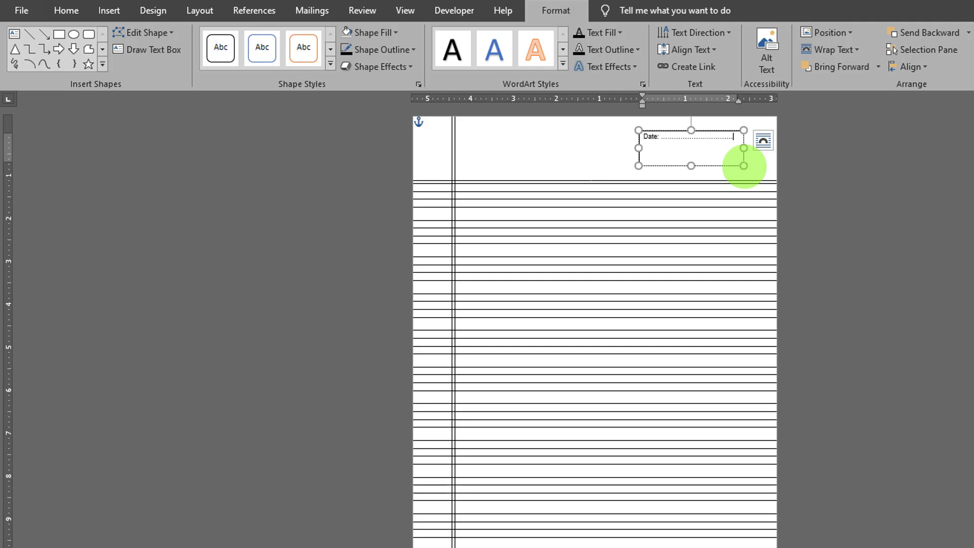
Step: Make the text in the date text box bold and enlarge it to 12 pt
{"action": "left_click_drag", "start_coordinate": [646, 141], "coordinate": [659, 153]}
{"action": "left_click", "coordinate": [659, 111]}
{"action": "left_click", "coordinate": [759, 92]}
Step: Widen the date text box to about 2.8 inches and move it to the page's right edge, overlapping the first lines
{"action": "left_click_drag", "start_coordinate": [638, 148], "coordinate": [622, 148]}
{"action": "left_click", "coordinate": [686, 136]}
{"action": "left_click_drag", "start_coordinate": [689, 131], "coordinate": [720, 160]}
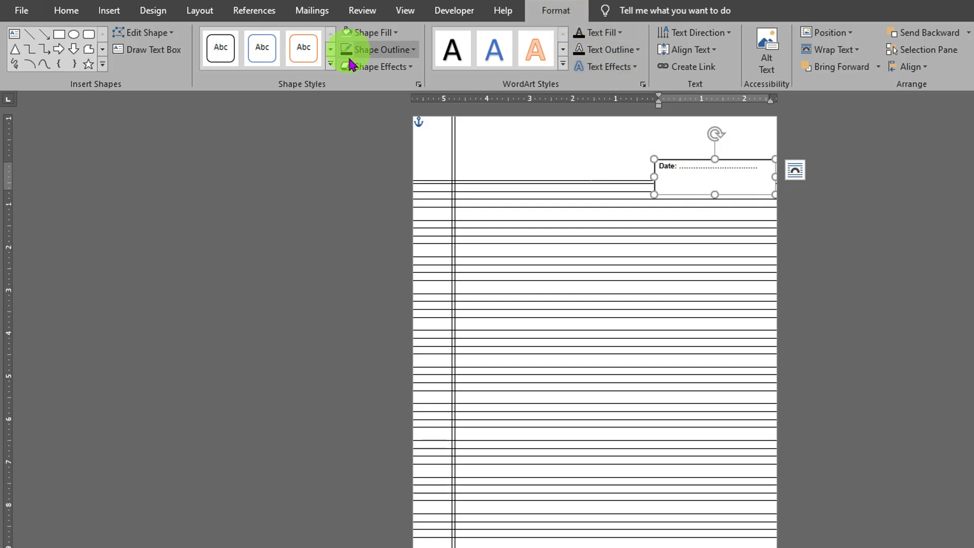
Step: Remove the fill and the outline from the date text box
{"action": "left_click", "coordinate": [373, 32]}
{"action": "left_click", "coordinate": [387, 157]}
{"action": "left_click", "coordinate": [381, 51]}
{"action": "left_click", "coordinate": [388, 178]}
{"action": "left_click", "coordinate": [728, 158]}
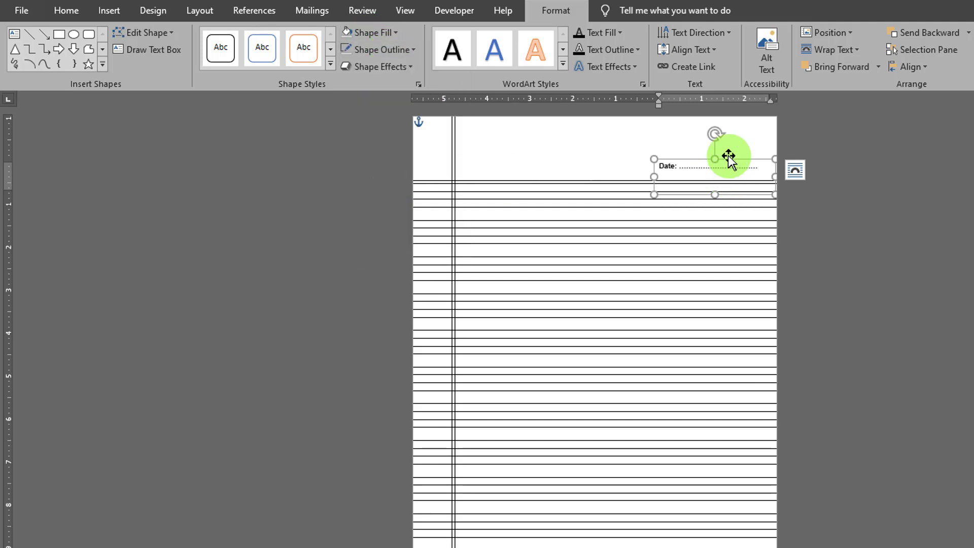
Step: Enlarge the date text by one size and widen its text box leftward so the text fits on one line
{"action": "triple_click", "coordinate": [674, 167]}
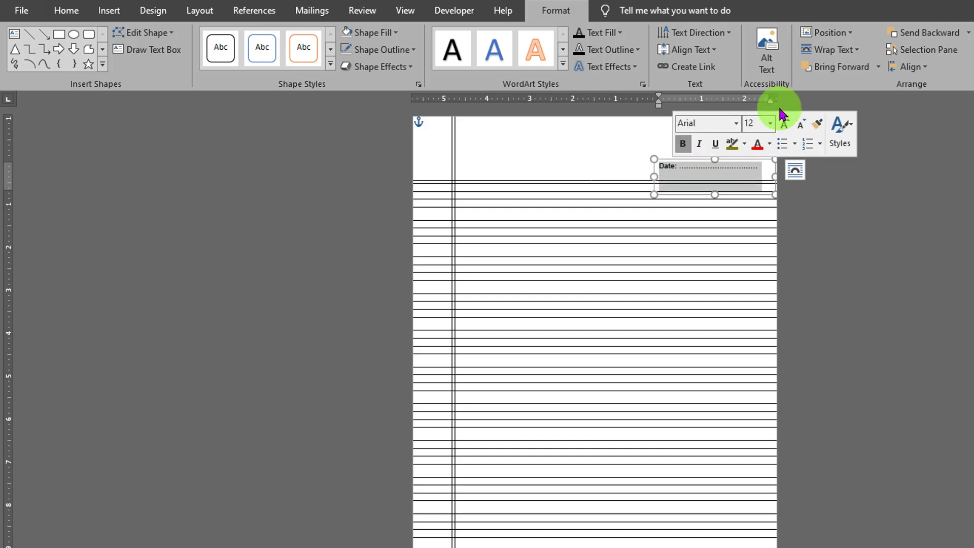
{"action": "left_click", "coordinate": [785, 123]}
{"action": "left_click", "coordinate": [660, 180]}
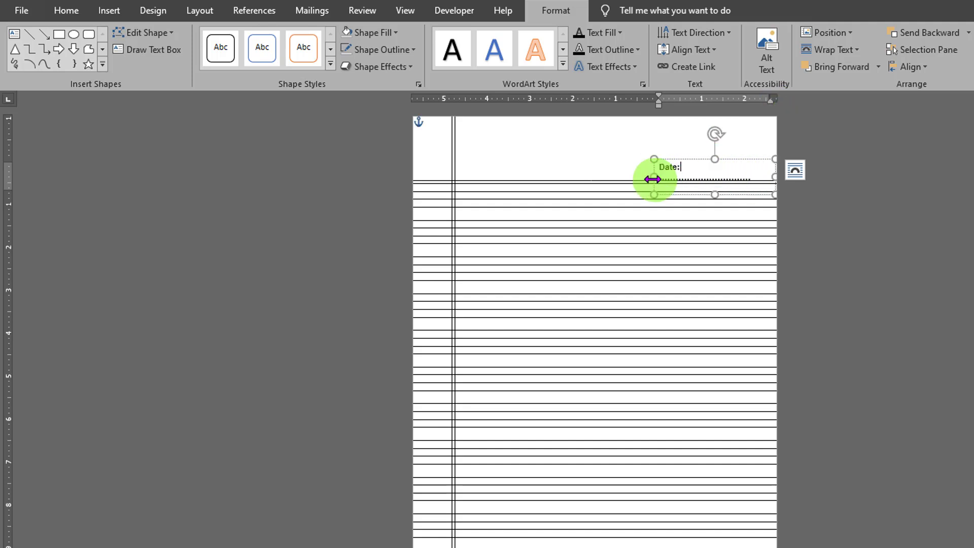
{"action": "left_click_drag", "start_coordinate": [654, 177], "coordinate": [638, 177]}
Step: Shorten the row of dots after "Date:" and shift the text box slightly to the right above the lines
{"action": "left_click", "coordinate": [735, 167]}
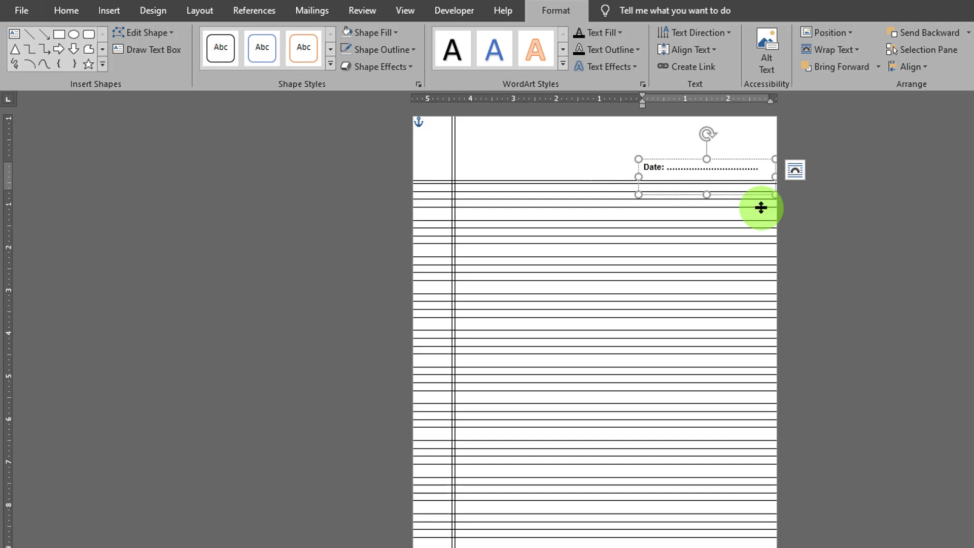
{"action": "left_click_drag", "start_coordinate": [733, 159], "coordinate": [743, 159]}
{"action": "left_click", "coordinate": [822, 263]}
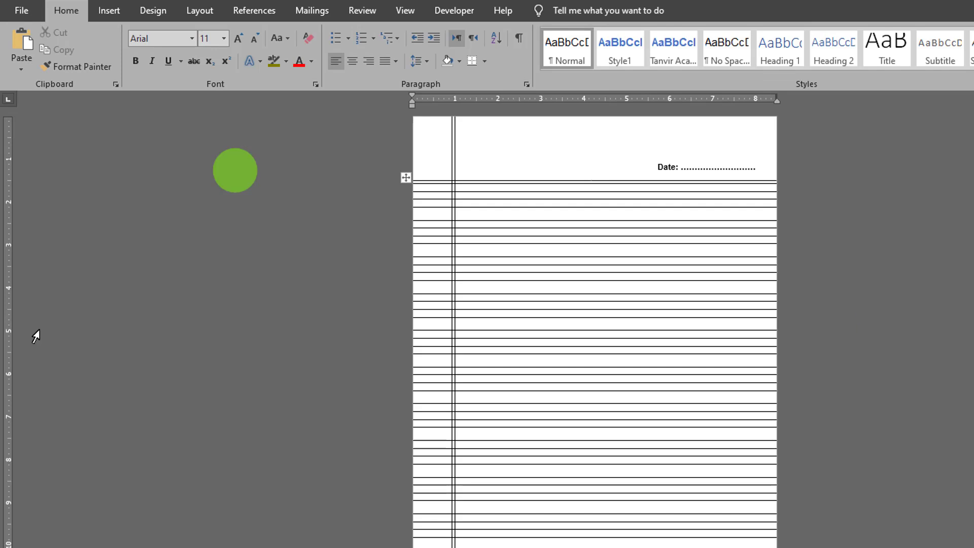
{"action": "left_click", "coordinate": [832, 381]}
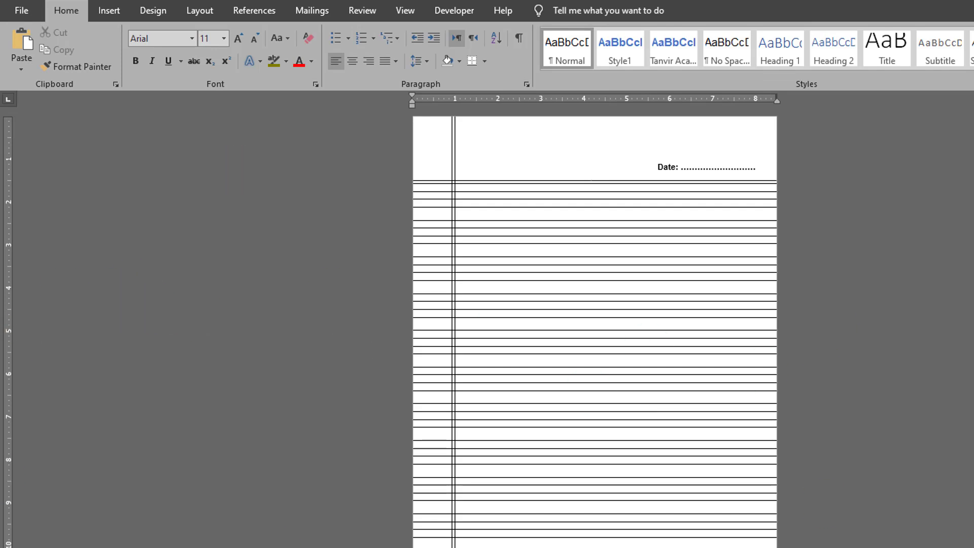